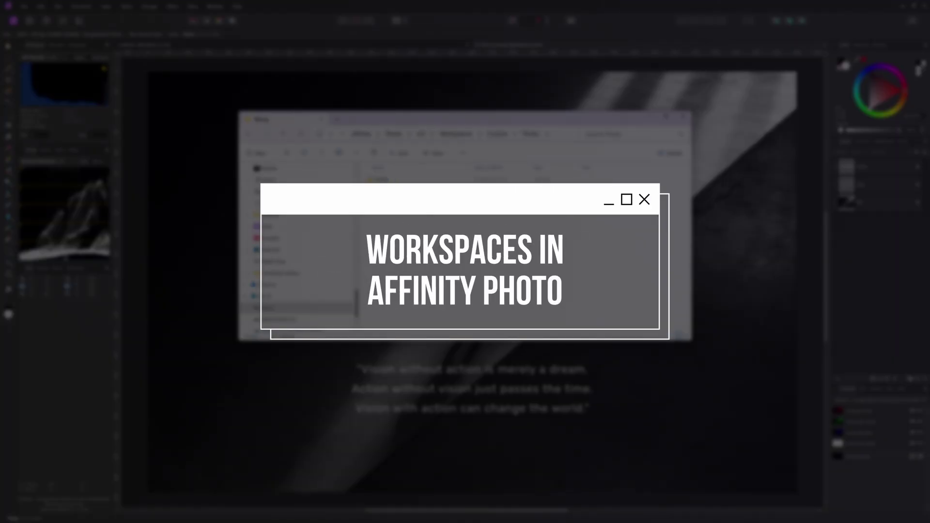
Switch to Affinity Photo and look over the Window > Studio preset list
key("alt+Tab")
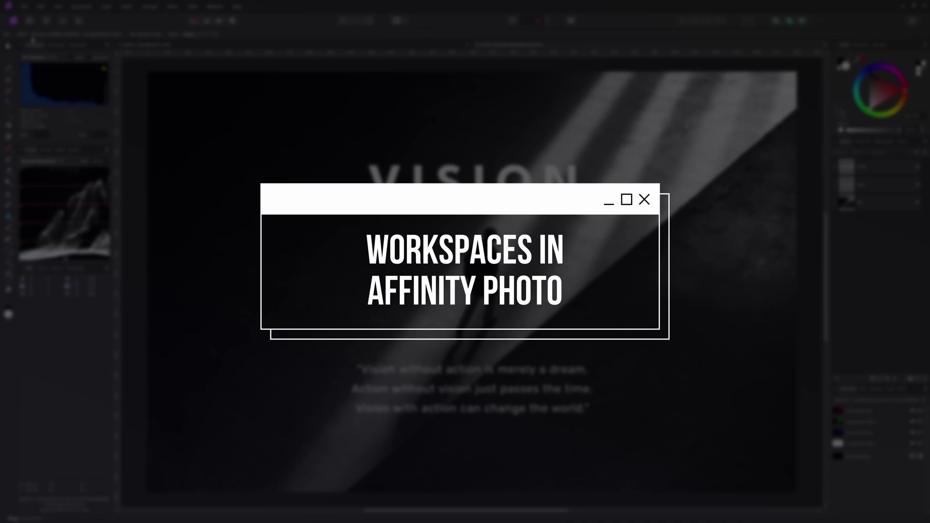
left_click(79, 23)
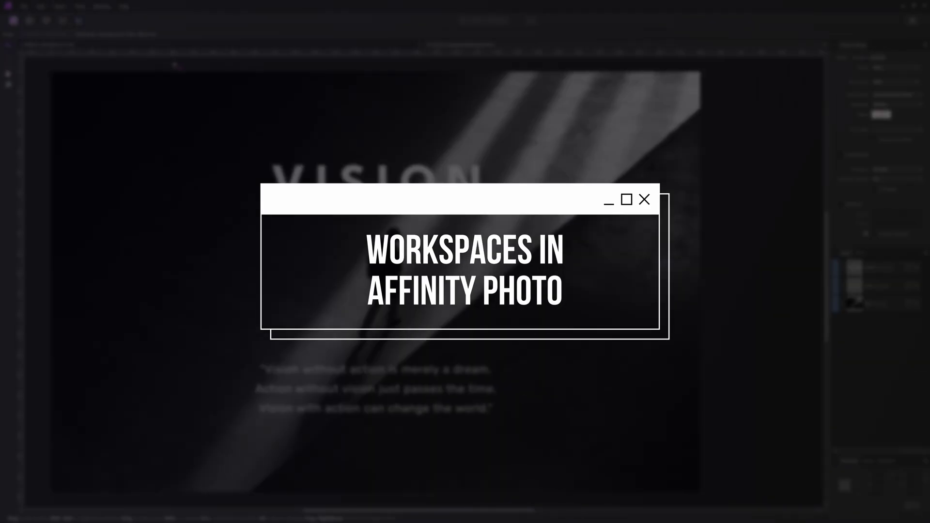
left_click(102, 11)
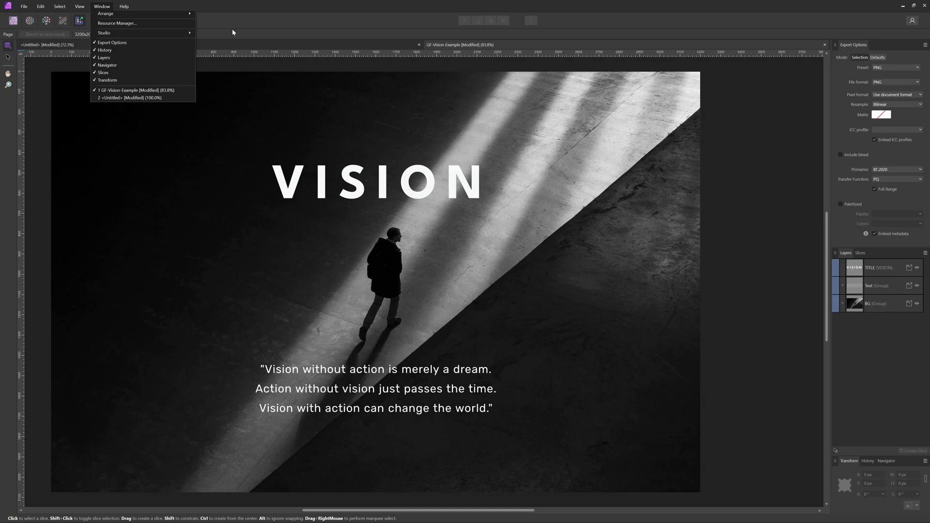
mouse_move(180, 33)
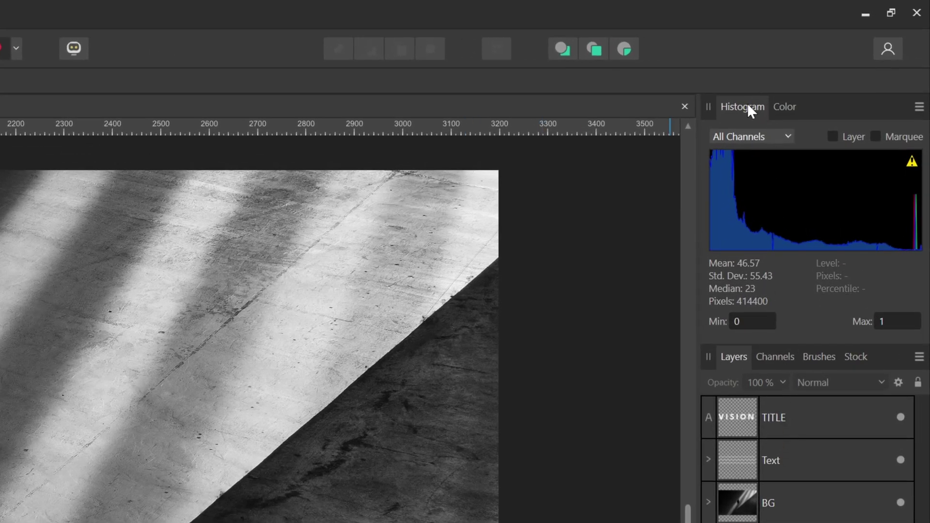
Move the Histogram panel into a dock on the left edge and close the Navigator panel
left_click_drag(742, 106, 26, 92)
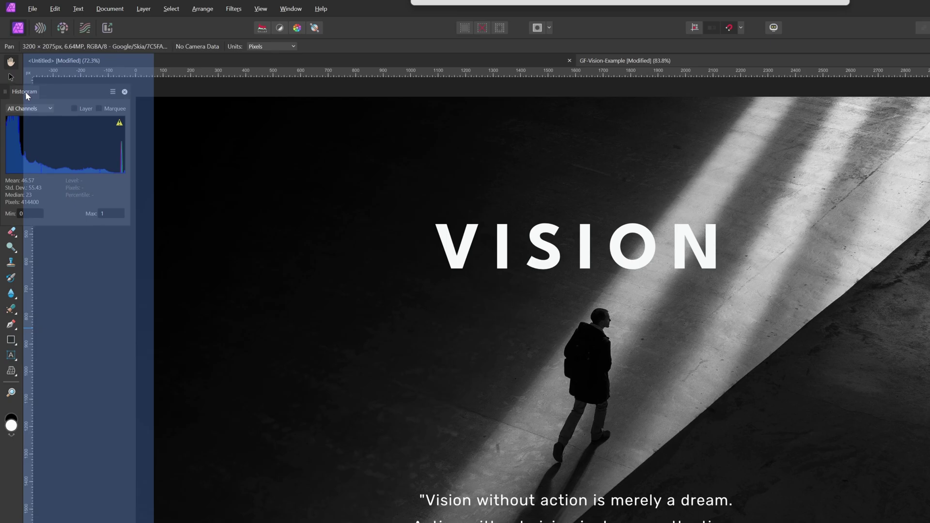
left_click_drag(26, 92, 25, 92)
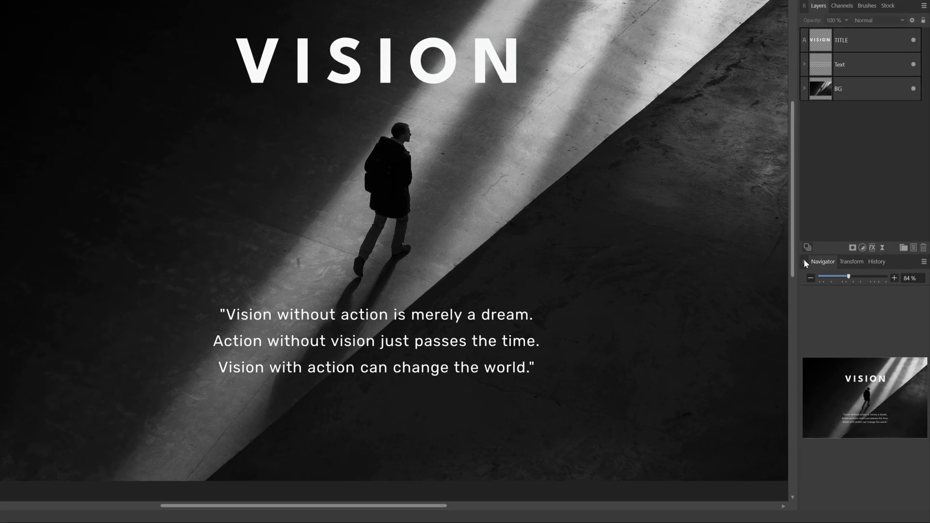
left_click_drag(806, 264, 678, 244)
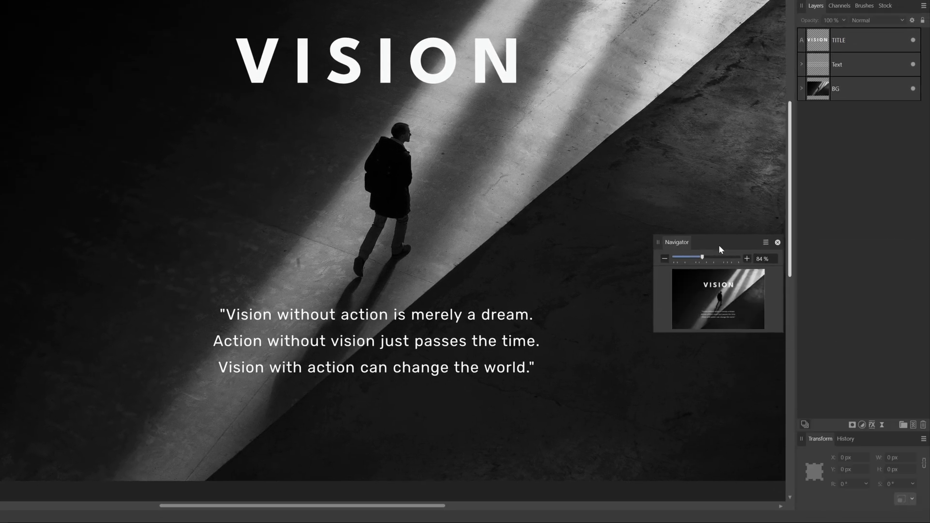
left_click(778, 243)
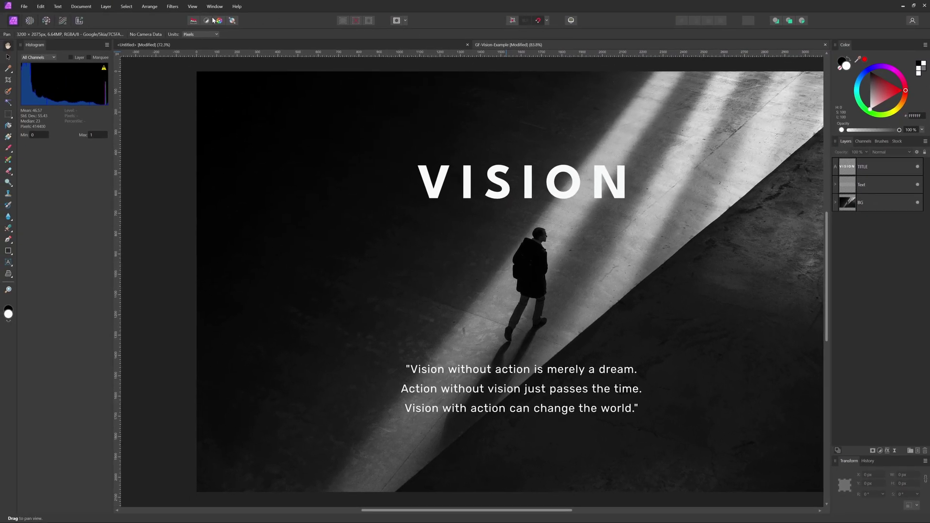
Show the Scope panel and dock it on the left with the Histogram panel
left_click(215, 6)
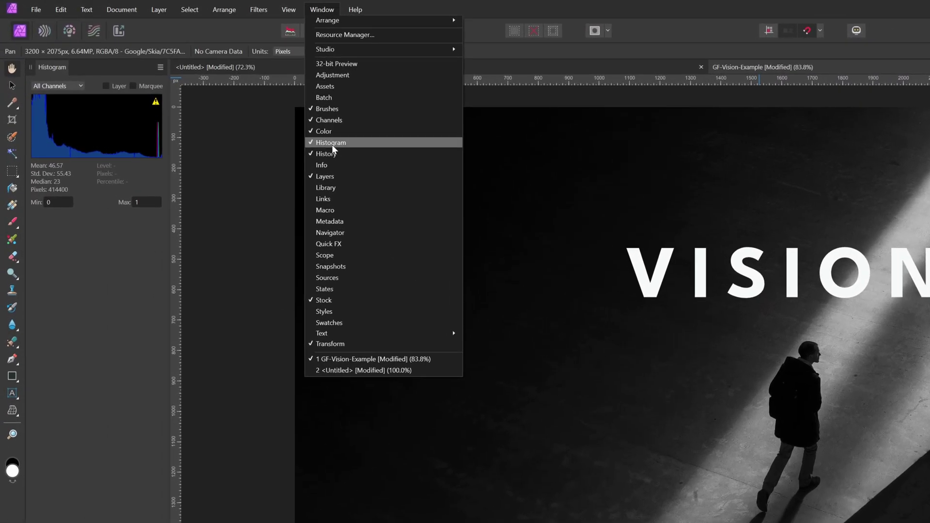
left_click(339, 254)
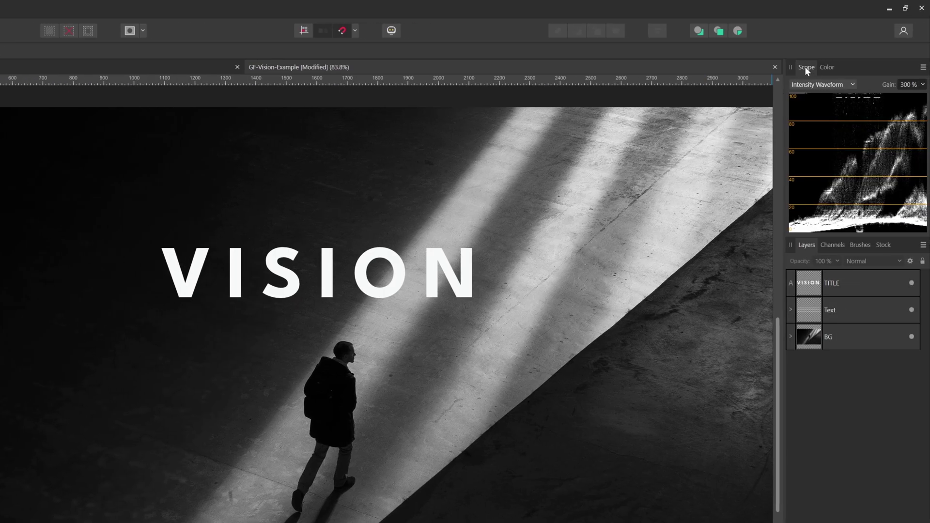
left_click_drag(806, 68, 213, 227)
left_click_drag(677, 227, 38, 259)
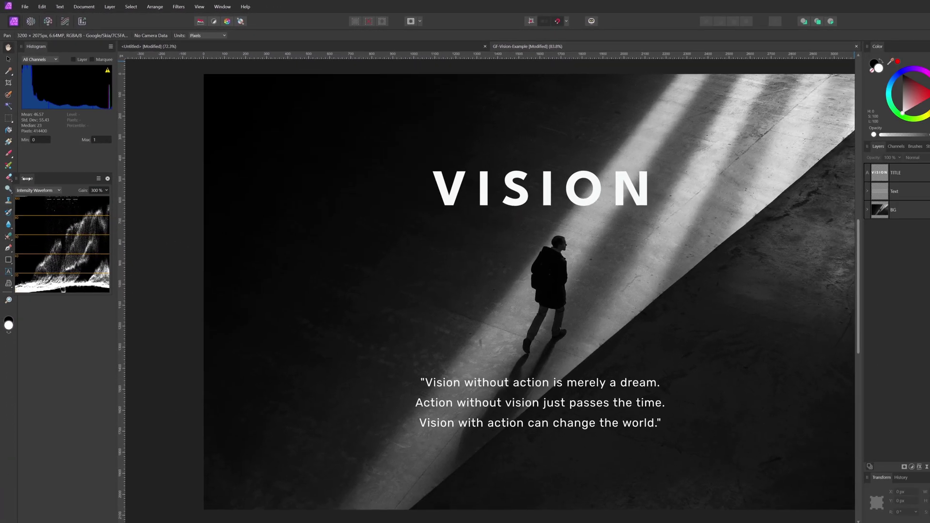
left_click_drag(27, 179, 7, 186)
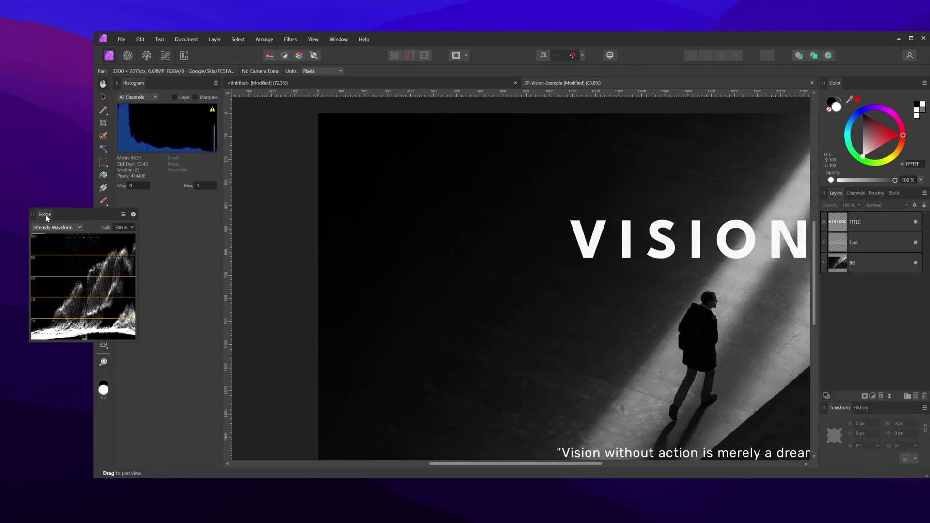
left_click_drag(45, 215, 157, 85)
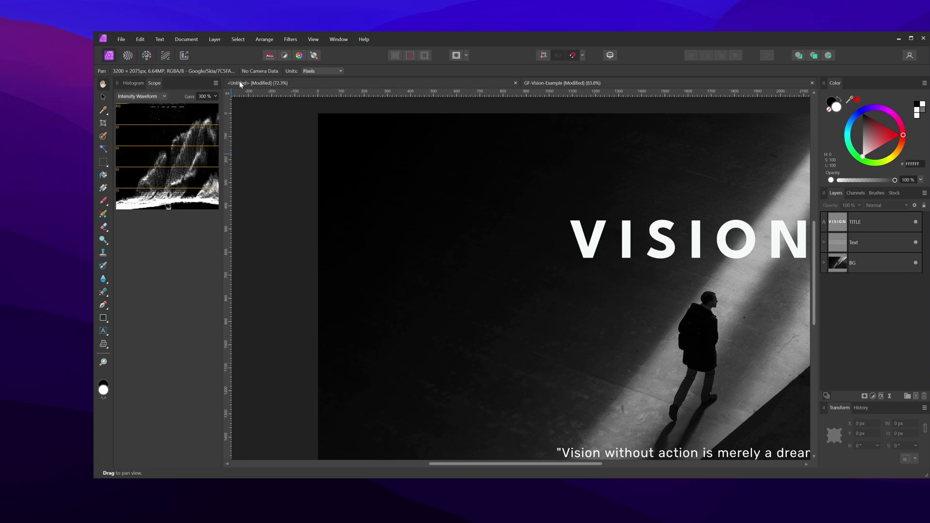
Show the Info panel and stack Scope, Assets and Info below Histogram in the left dock
left_click(327, 39)
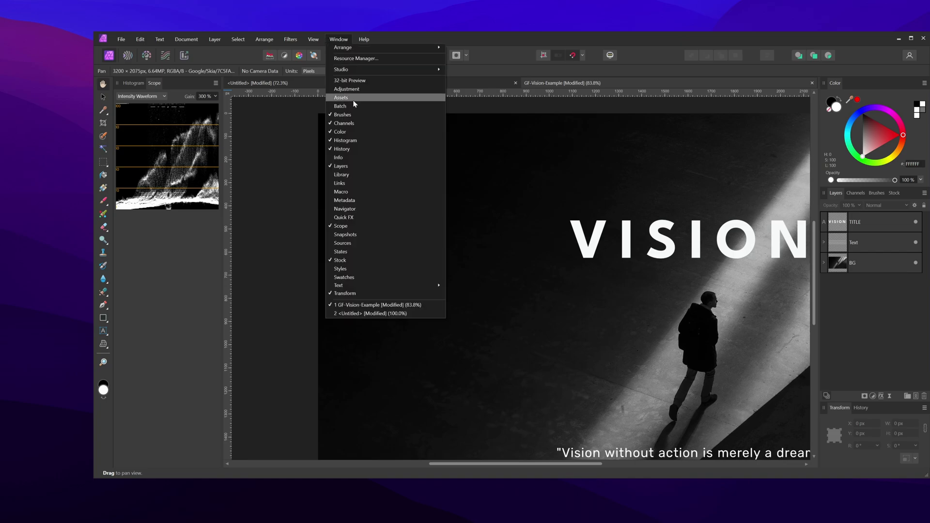
left_click(358, 157)
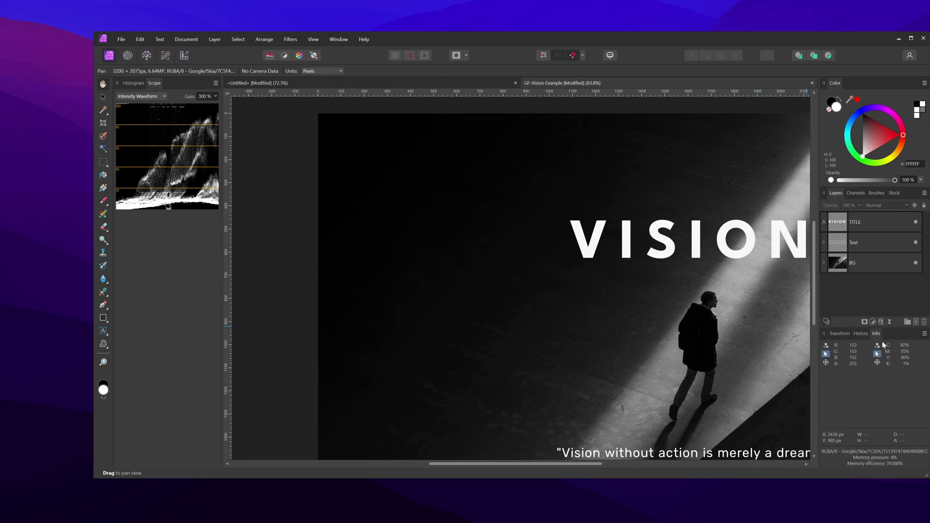
left_click_drag(875, 337, 189, 458)
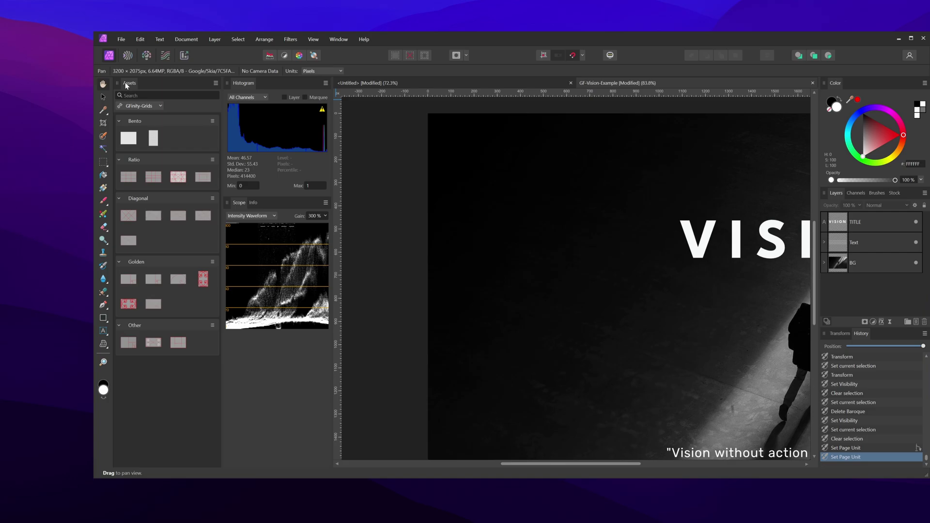
left_click_drag(126, 85, 141, 195)
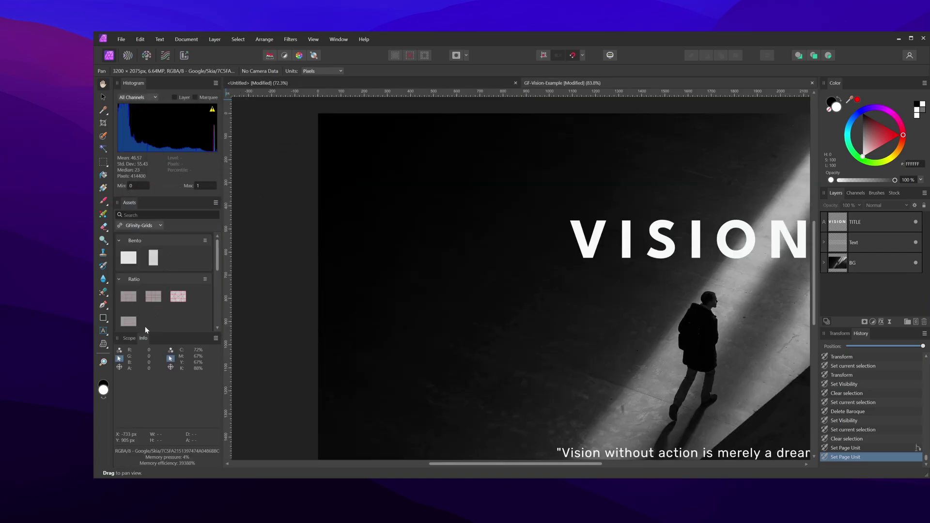
left_click_drag(127, 339, 166, 329)
left_click(145, 203)
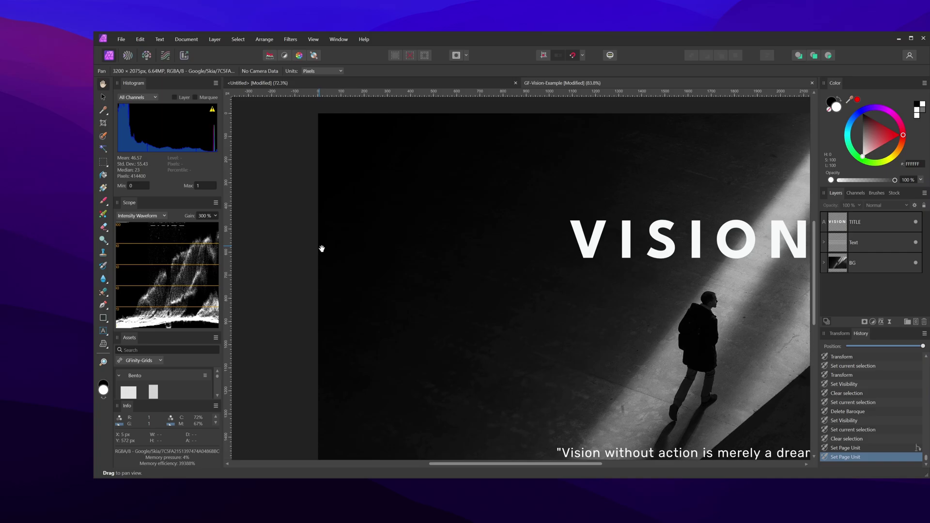
Maximize the window and dock the Macro panel as a tab beside Assets
left_click(911, 38)
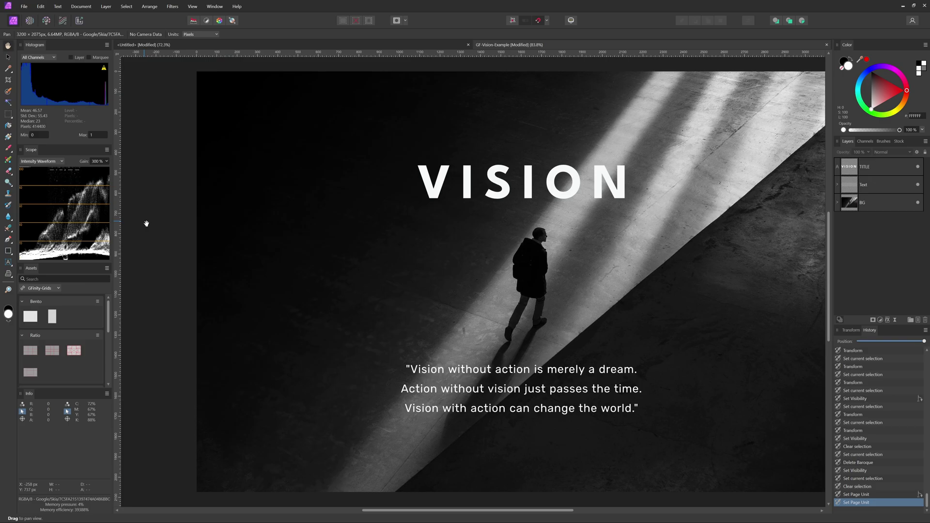
left_click(214, 6)
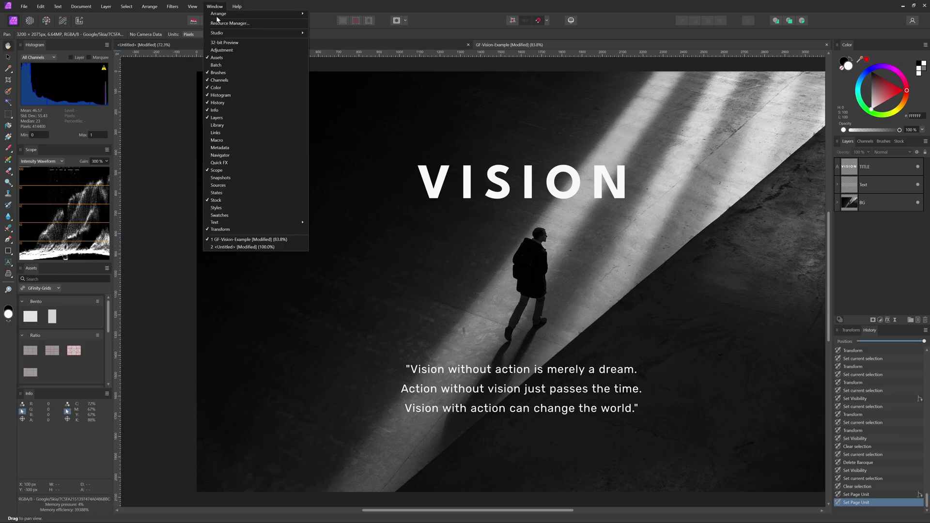
left_click(216, 140)
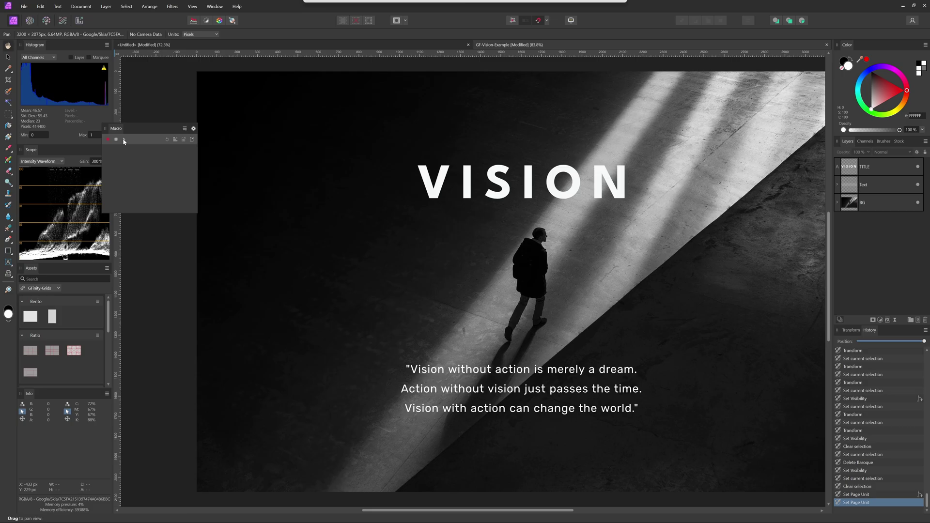
left_click_drag(124, 141, 58, 269)
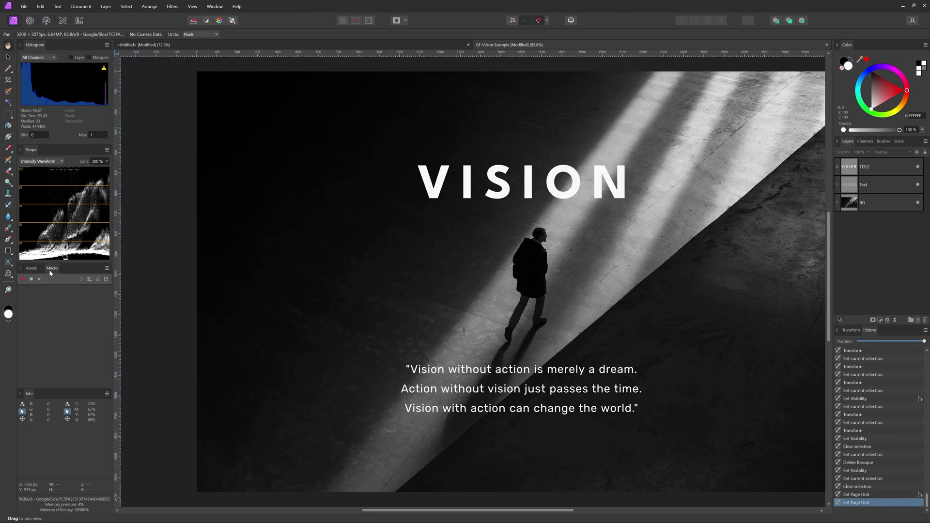
Dock the Library panel beside Assets and Macro, with Assets in front
left_click(209, 7)
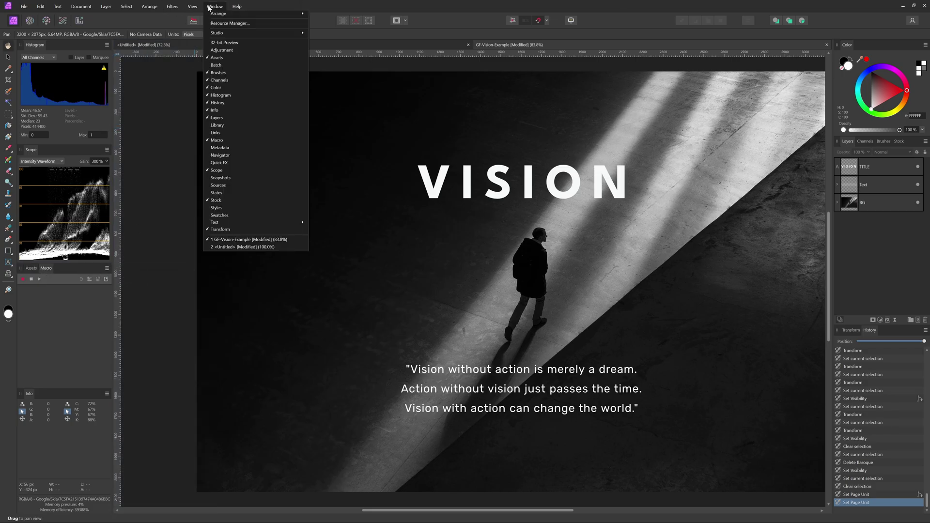
left_click(243, 125)
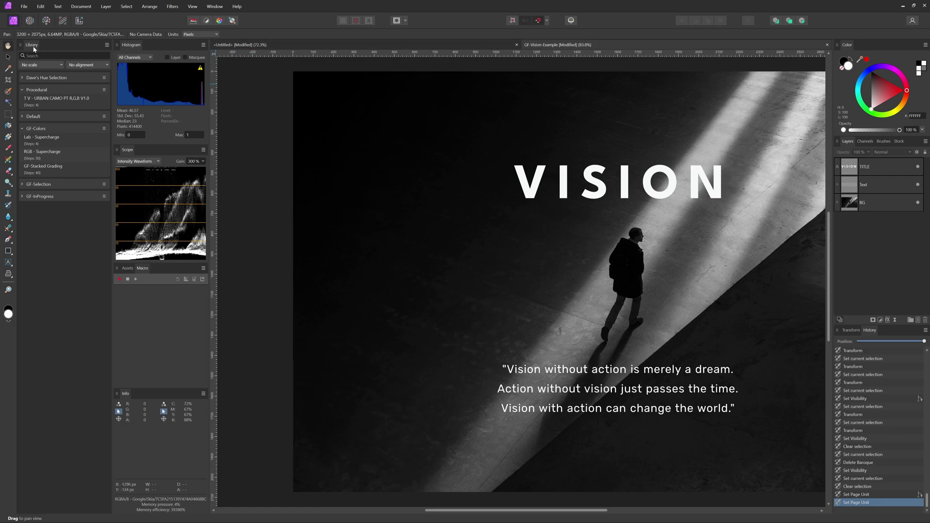
left_click_drag(33, 47, 46, 268)
left_click(31, 268)
left_click(30, 268)
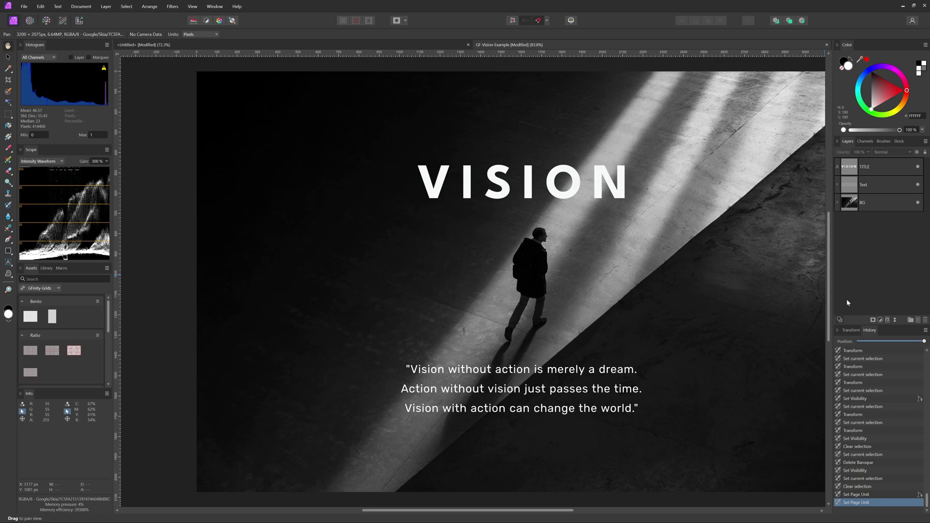
Bring Transform to the front and show the Quick FX panel
left_click(857, 332)
left_click(215, 6)
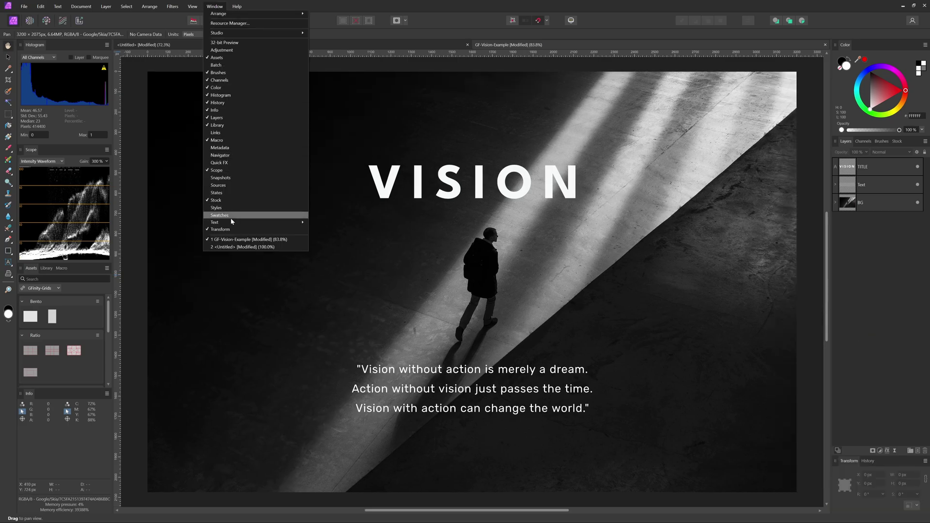
key("Escape")
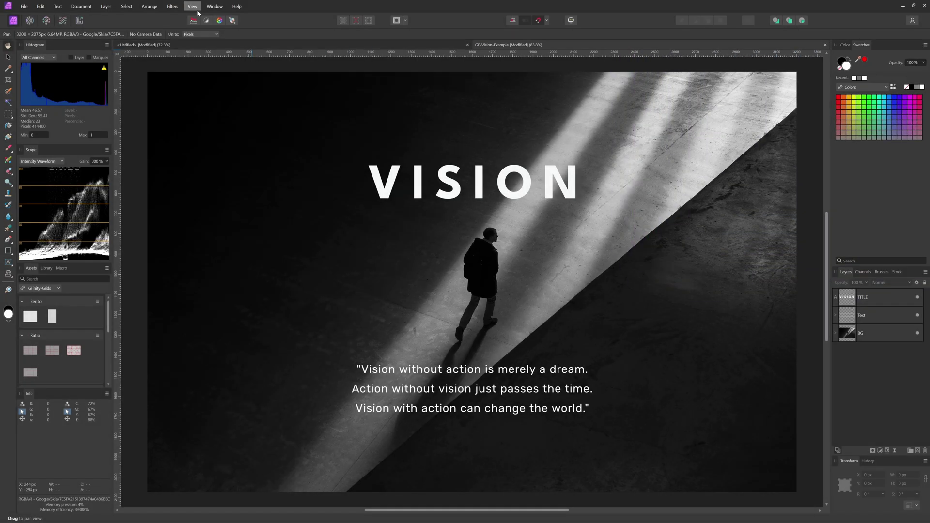
left_click(215, 7)
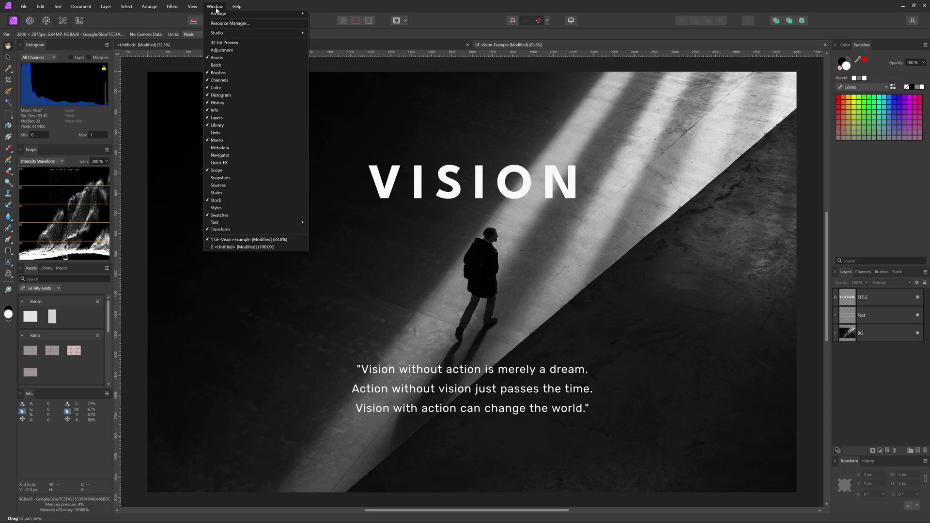
left_click(227, 163)
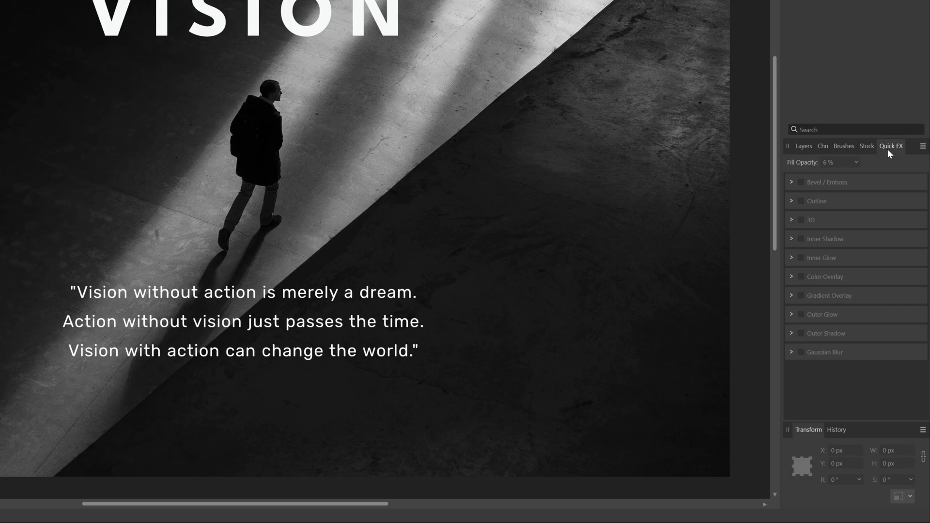
Move Quick FX before Channels, give Channels its own group, and dock Brushes with Color/Swatches
left_click_drag(844, 152, 830, 152)
left_click(807, 149)
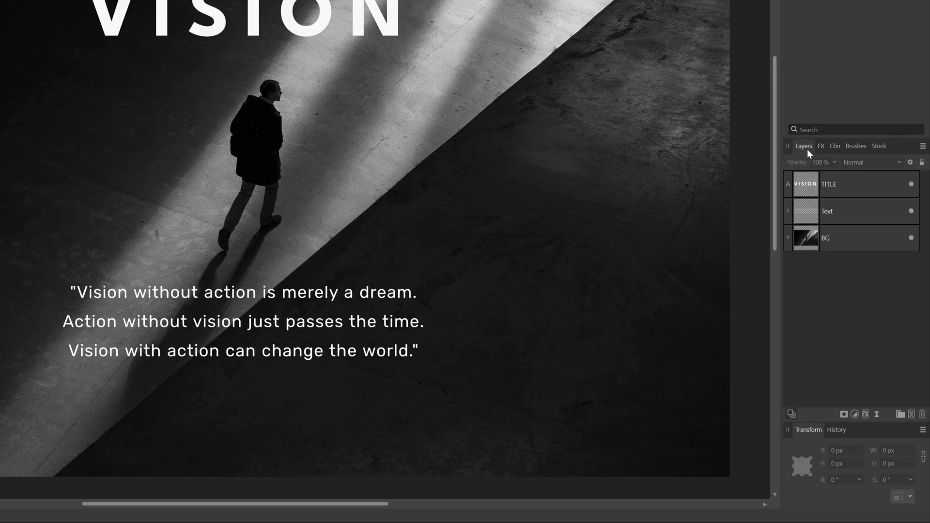
left_click(821, 150)
left_click(848, 152)
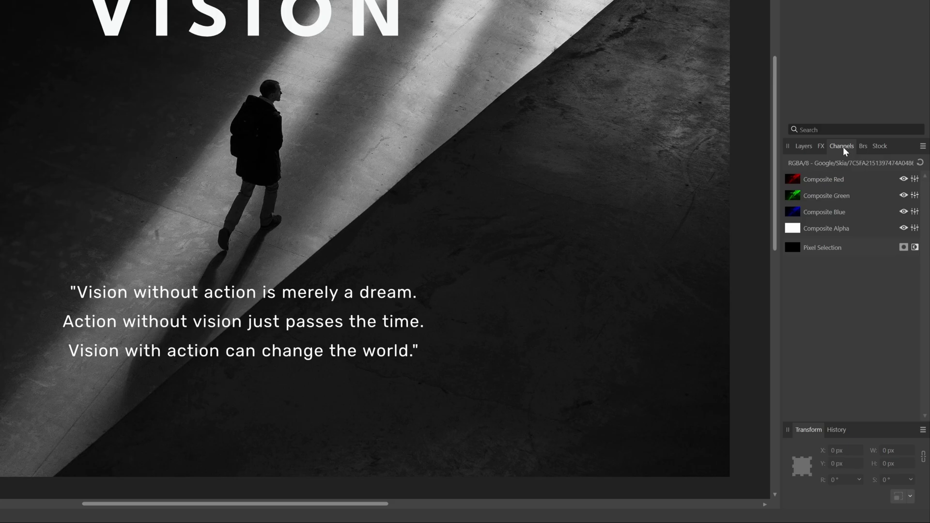
mouse_move(845, 150)
left_mouse_down()
mouse_move(813, 424)
mouse_move(831, 434)
left_mouse_up()
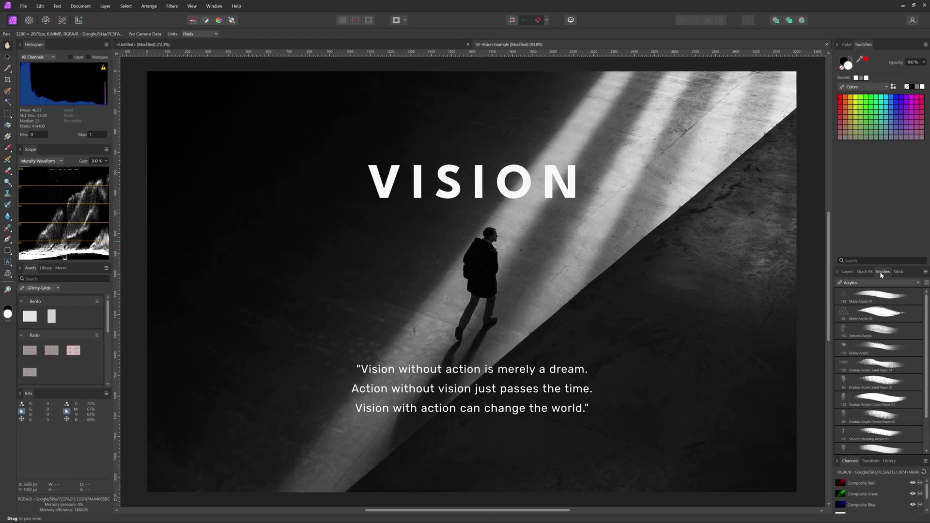
left_click_drag(859, 145, 879, 0)
left_click_drag(895, 145, 888, 47)
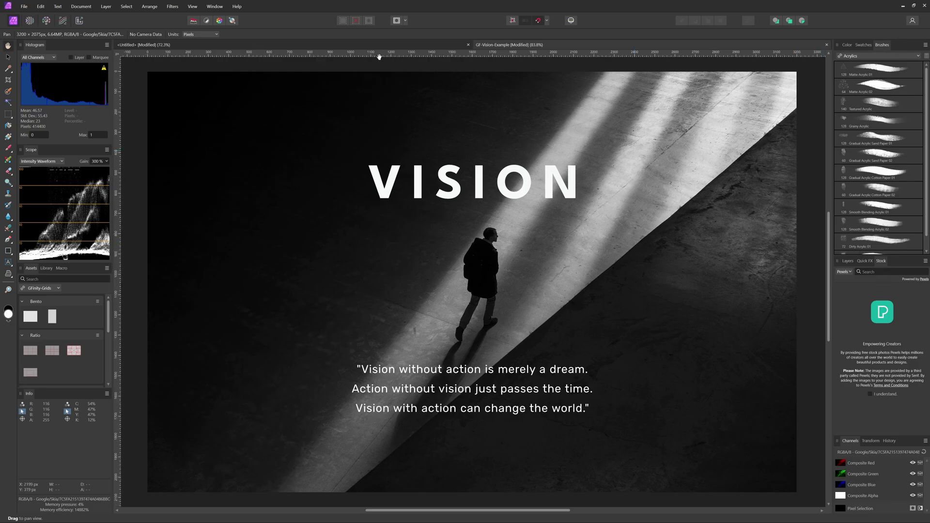
Add a Styles panel and place it ahead of Stock in its group
left_click(214, 6)
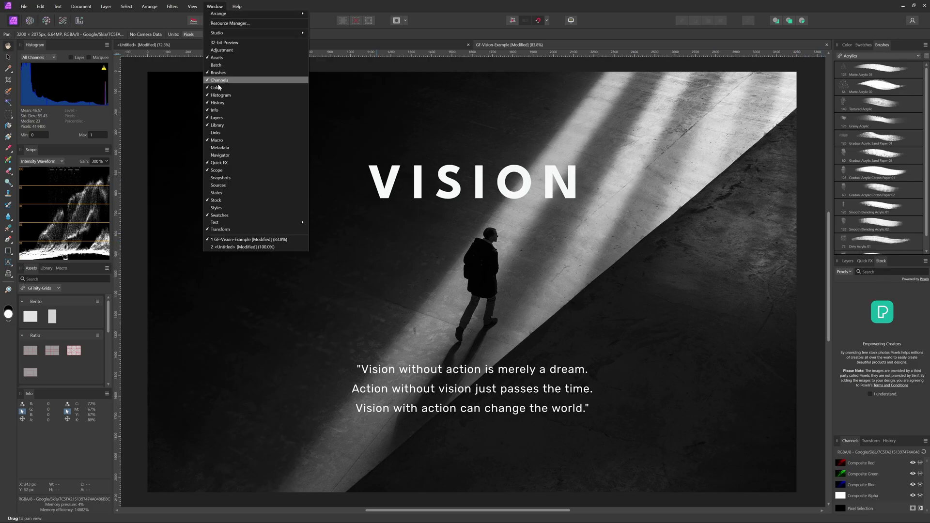
left_click(229, 208)
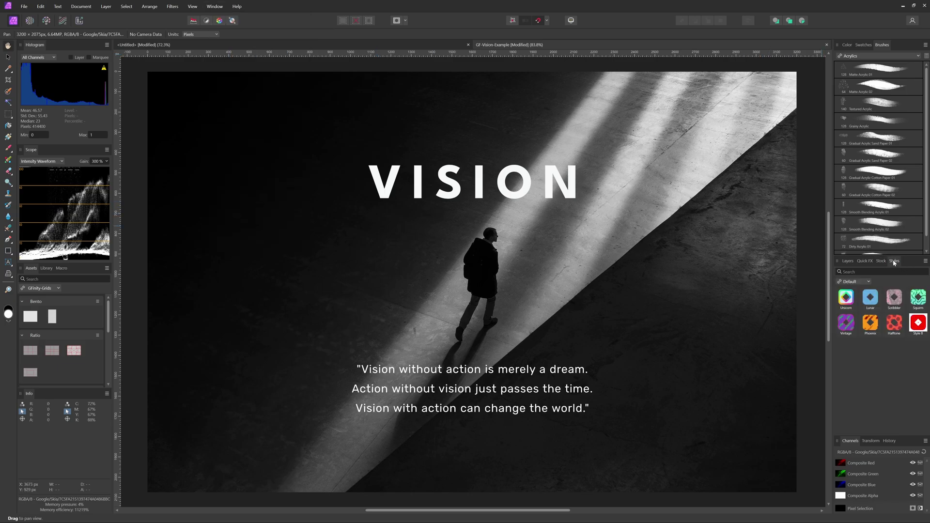
left_click_drag(894, 262, 877, 261)
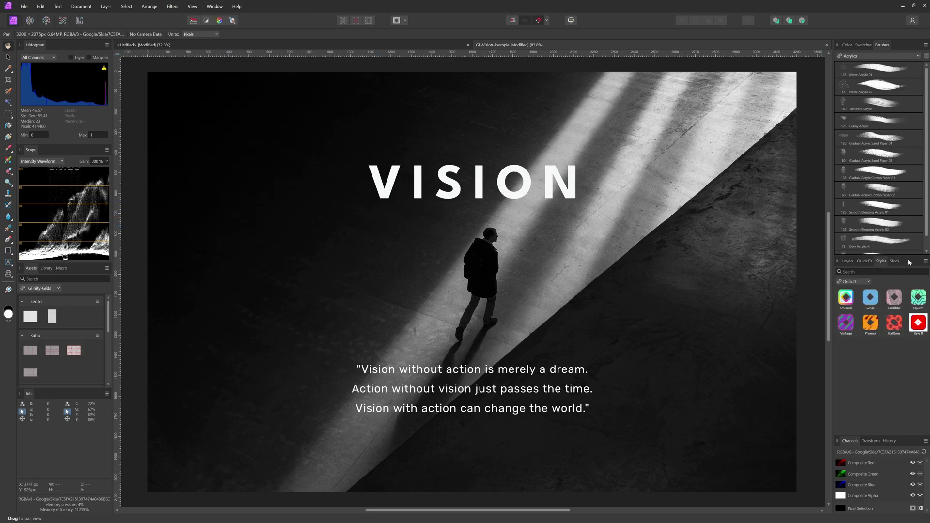
Dock a new States panel beside Scope and add Snapshots beside History
left_click(222, 7)
left_click(229, 193)
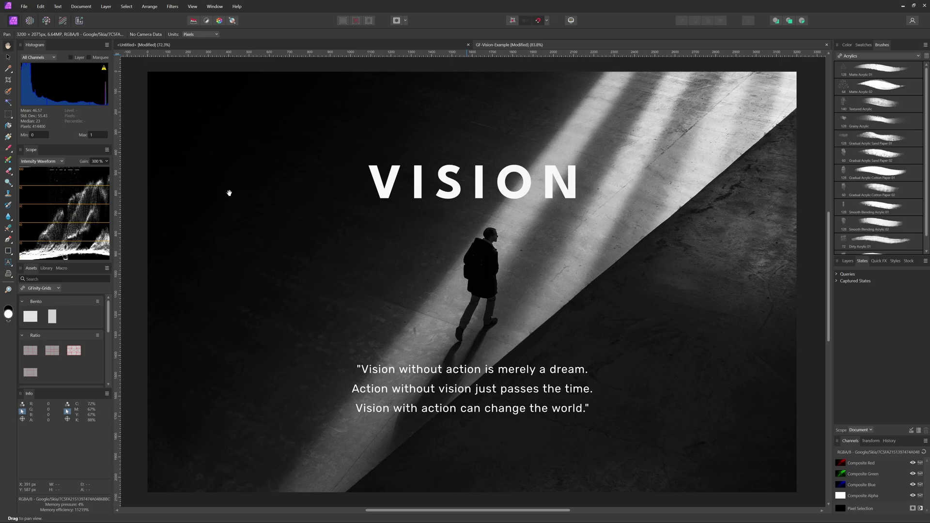
left_click_drag(863, 264, 51, 152)
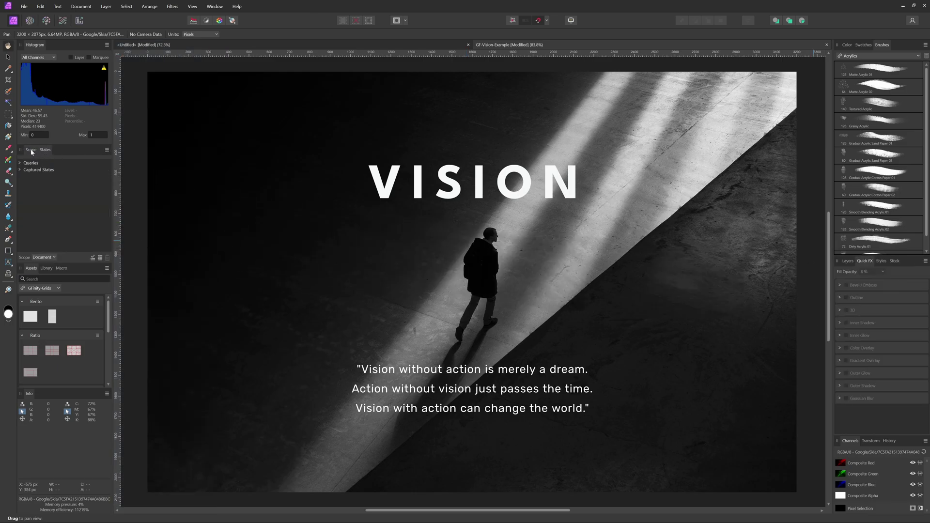
left_click(209, 6)
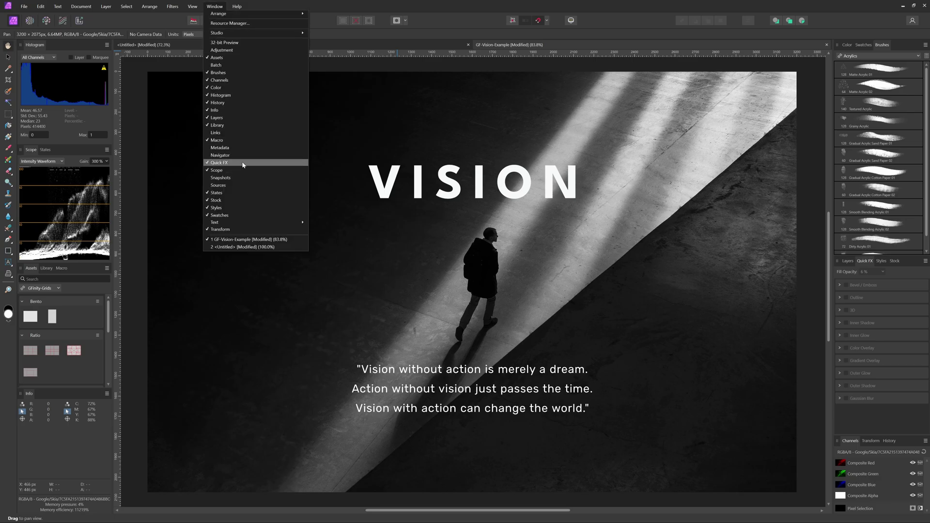
left_click(244, 177)
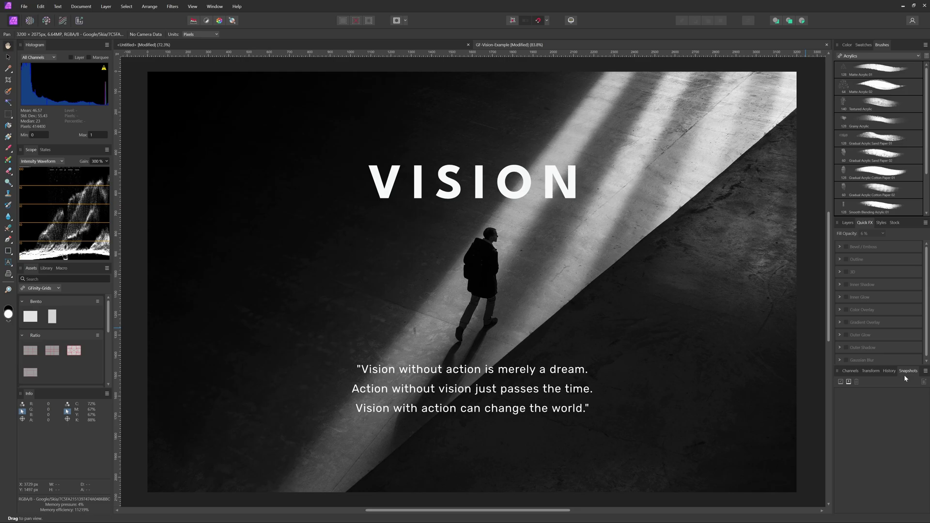
Add the Adjustment panel to the Layers group alongside Quick FX
left_click(852, 372)
left_click(214, 6)
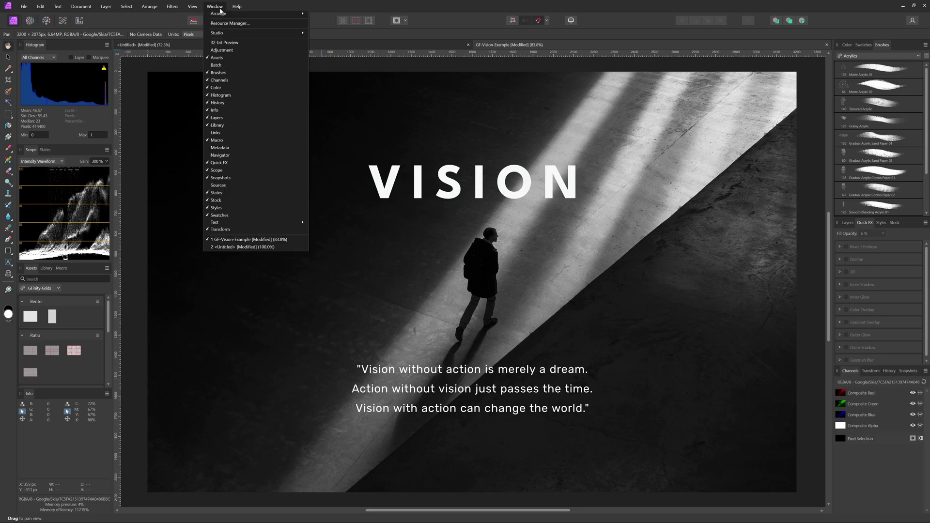
left_click(234, 51)
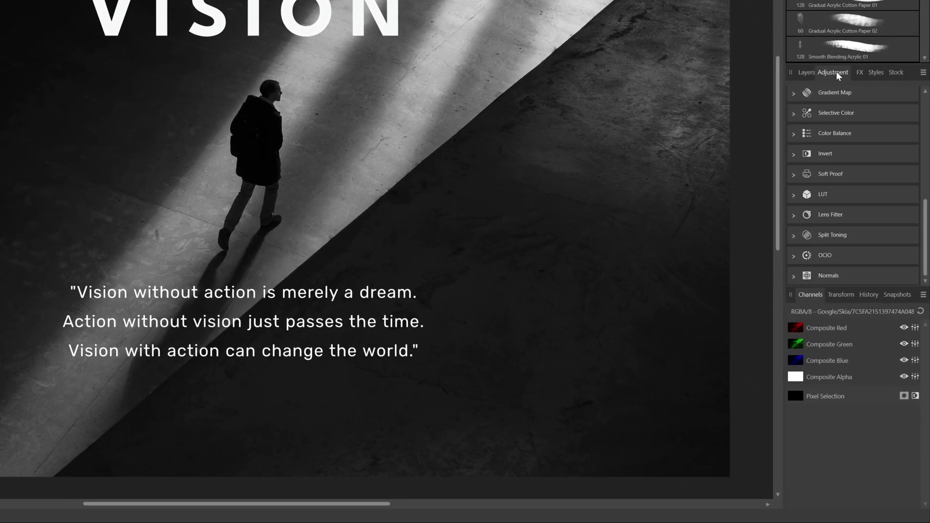
left_click(859, 75)
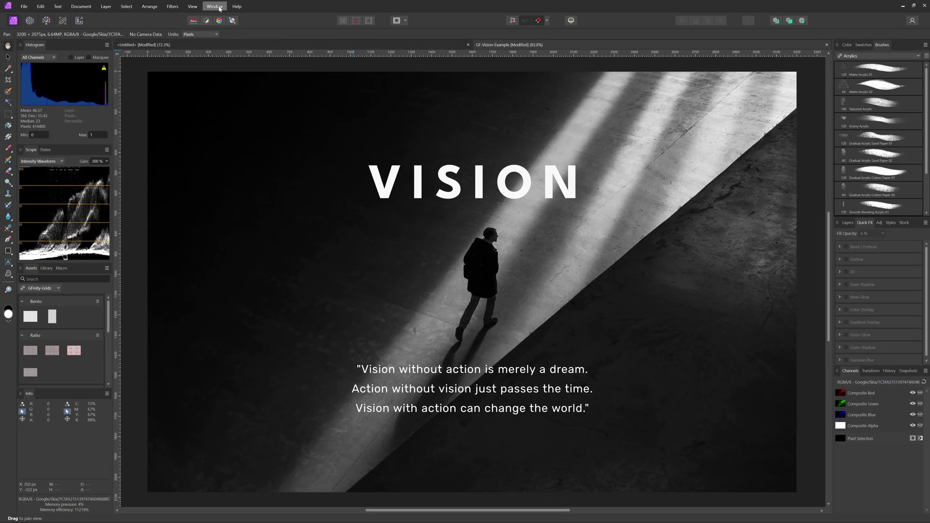
Dock a Links panel into the Channels, Transform and History group
left_click(214, 7)
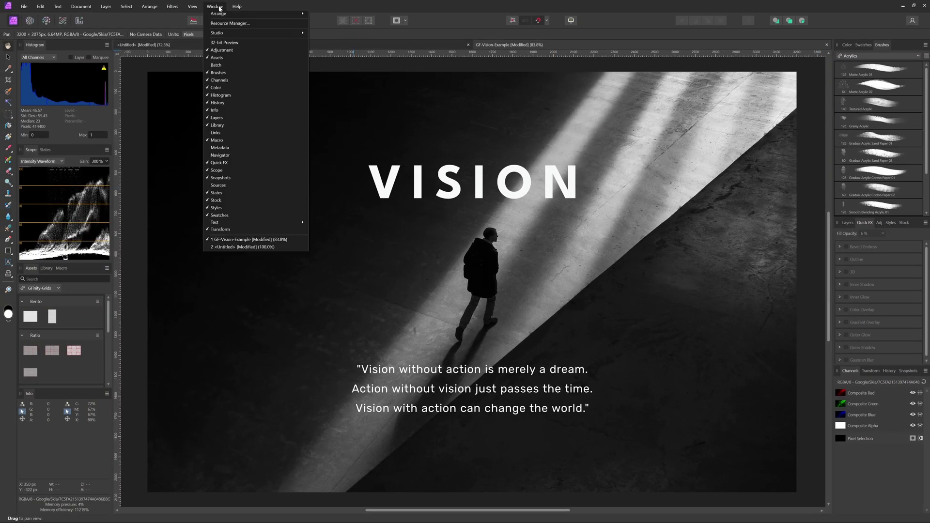
left_click(227, 133)
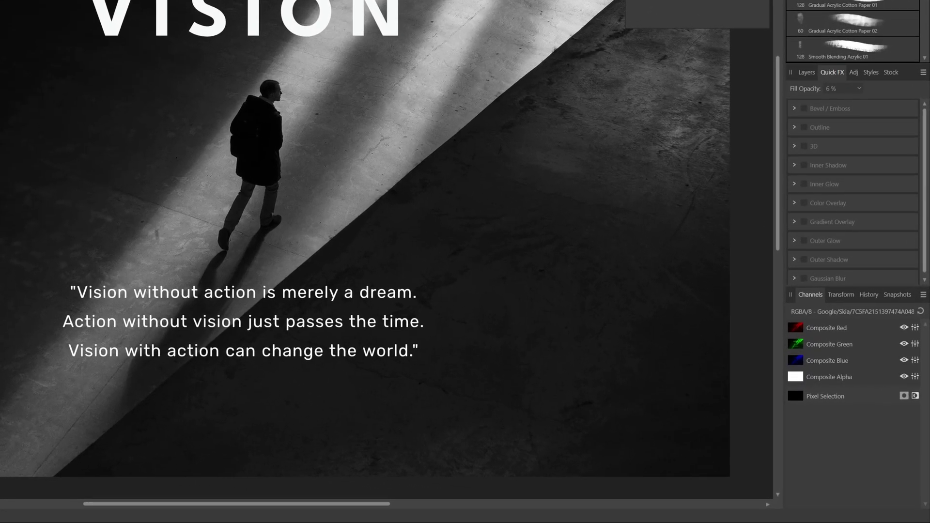
left_click_drag(647, 0, 846, 300)
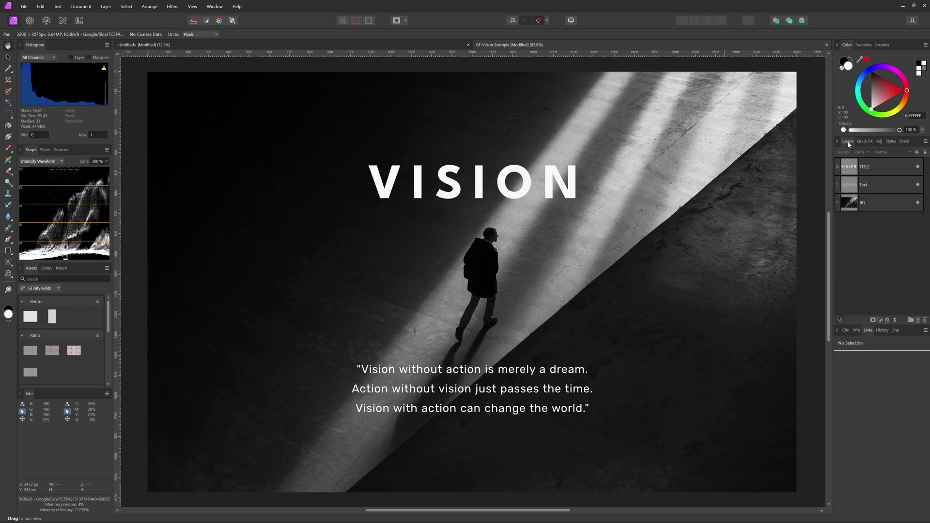
left_click(848, 332)
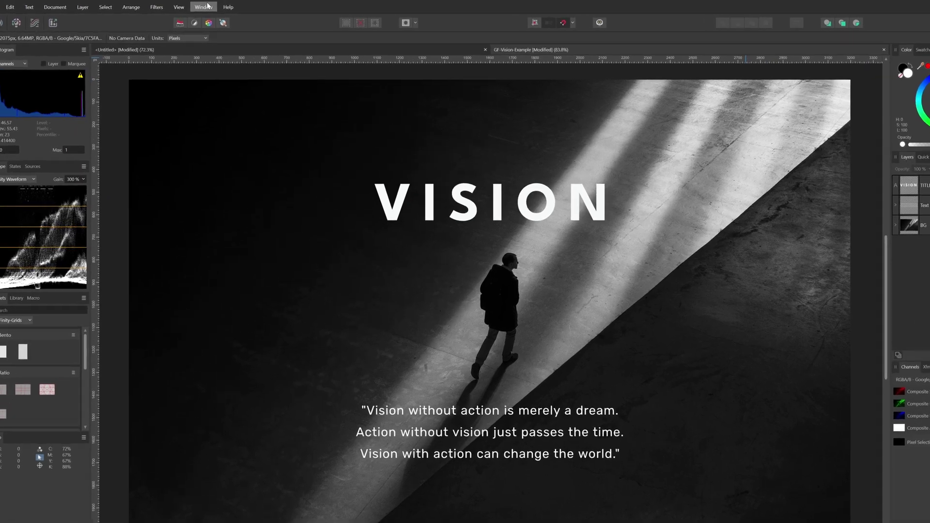
Use Window > Studio > Add Preset to save the layout as 'GF-Demo'
left_click(214, 6)
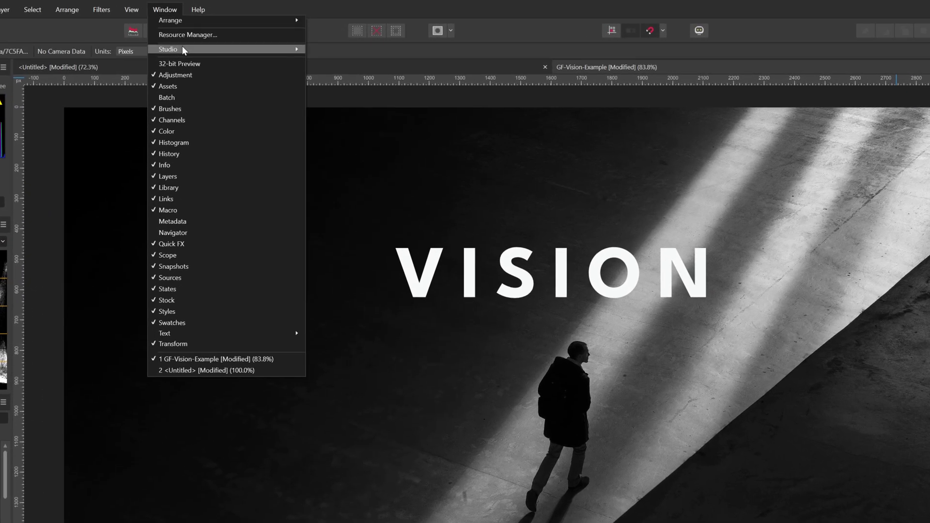
mouse_move(182, 47)
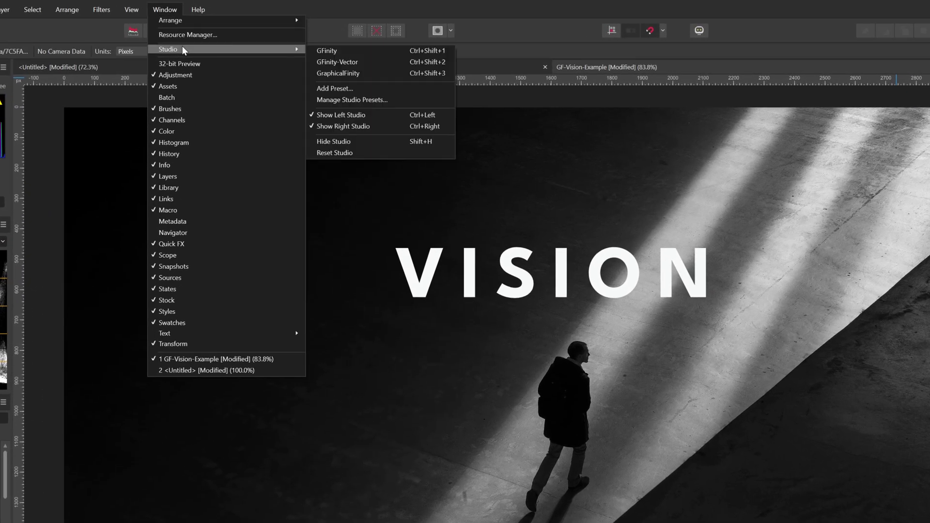
left_click(353, 89)
type("GF-Demo")
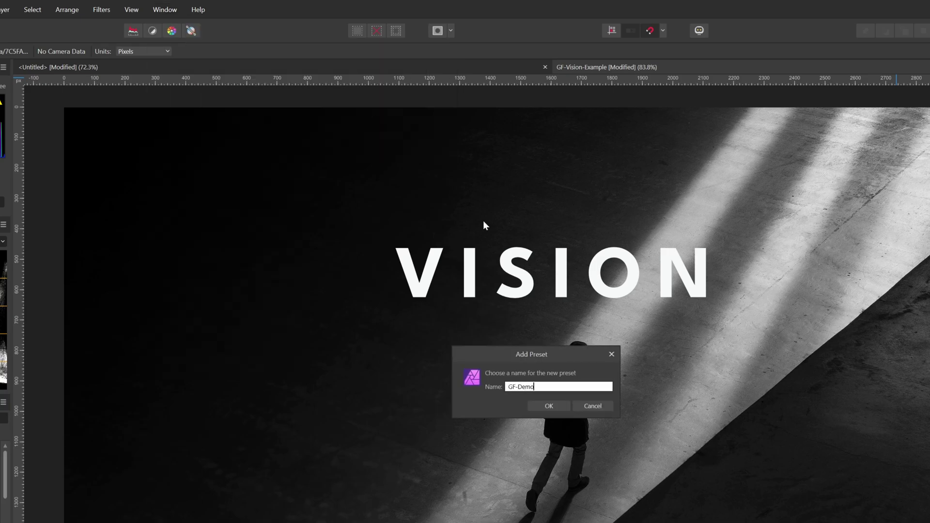
key("Return")
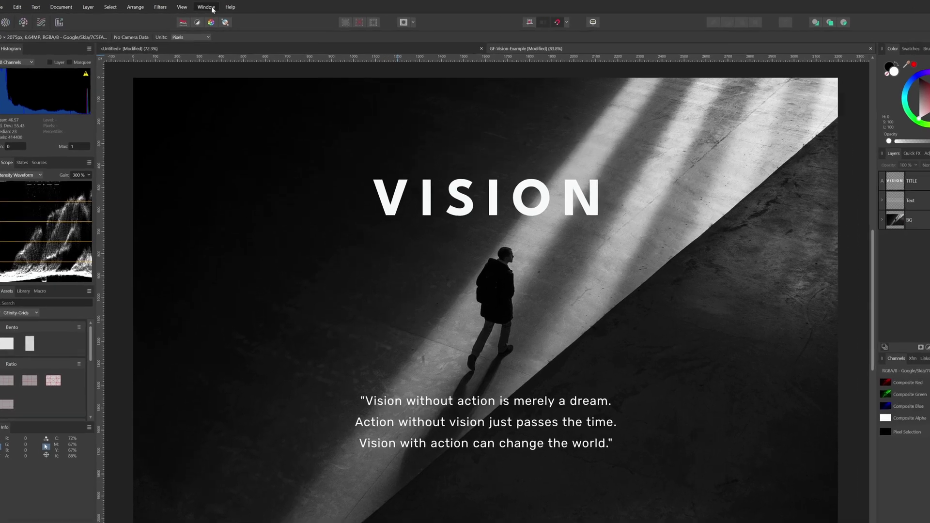
Reset the studio to its default panel layout
left_click(215, 6)
mouse_move(234, 30)
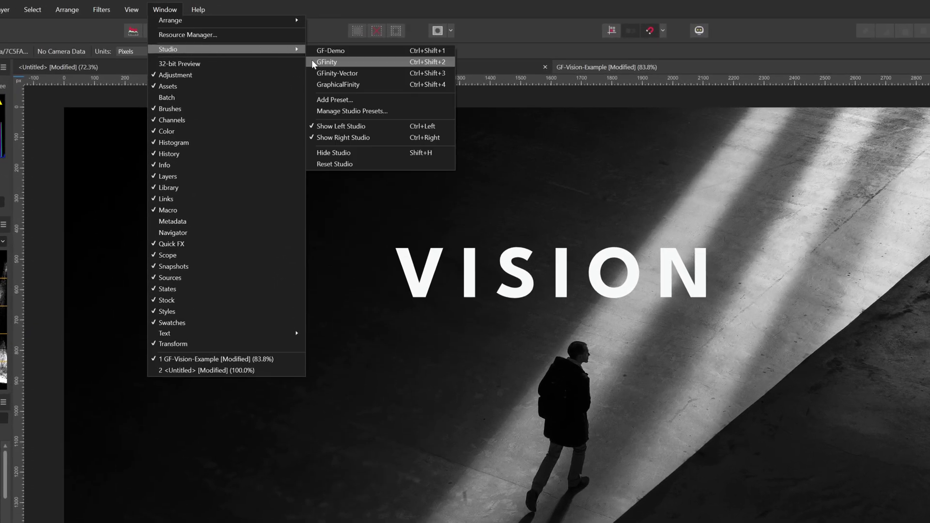
left_click(363, 165)
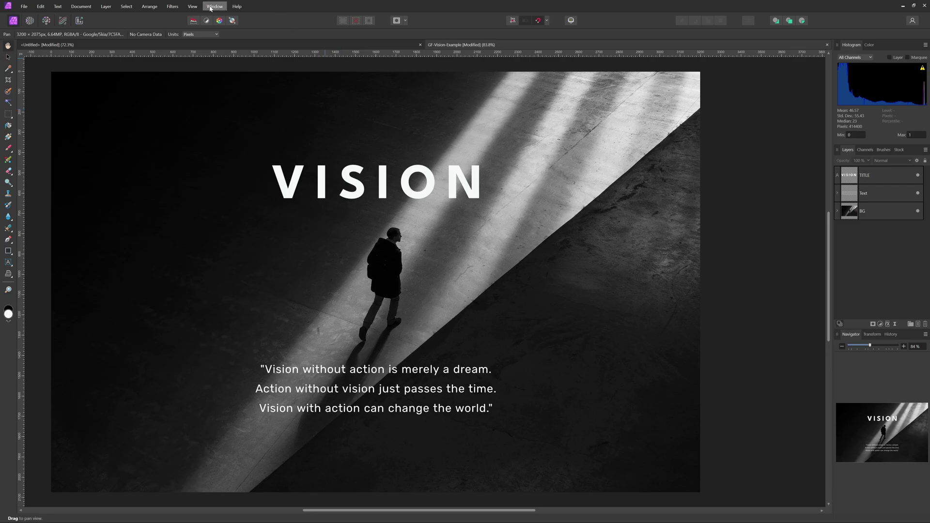
Apply the saved GF-Demo studio preset to restore the custom layout
left_click(209, 7)
mouse_move(233, 32)
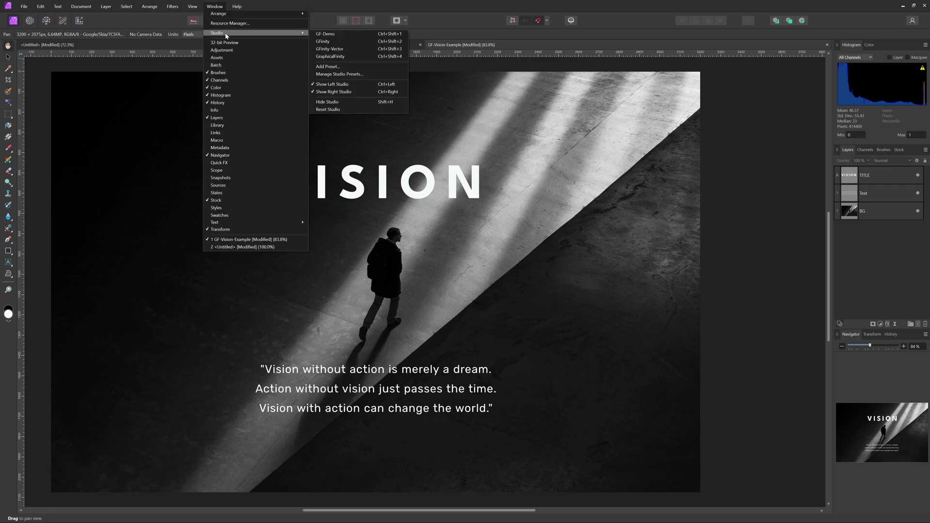
left_click(350, 35)
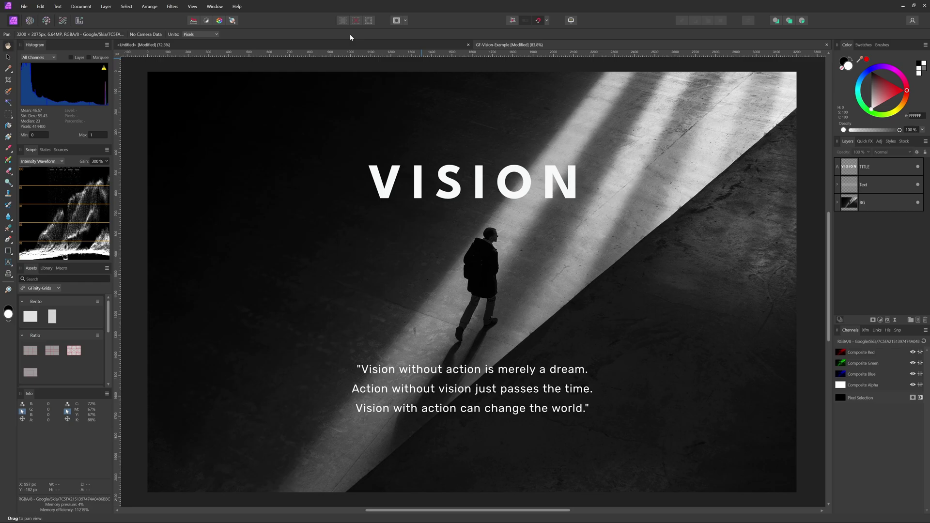
Save the current workspace layout as a new studio preset named GF-Demo2
left_click(192, 6)
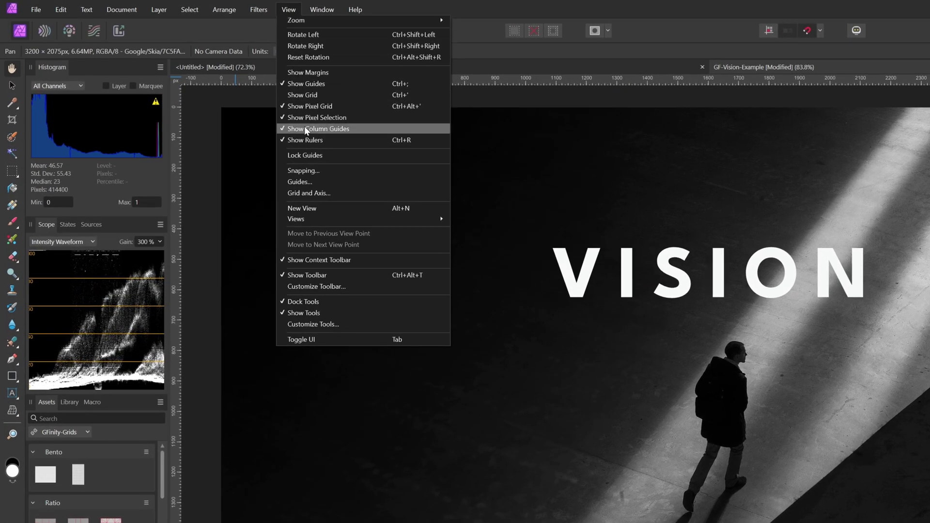
left_click(305, 322)
key("Escape")
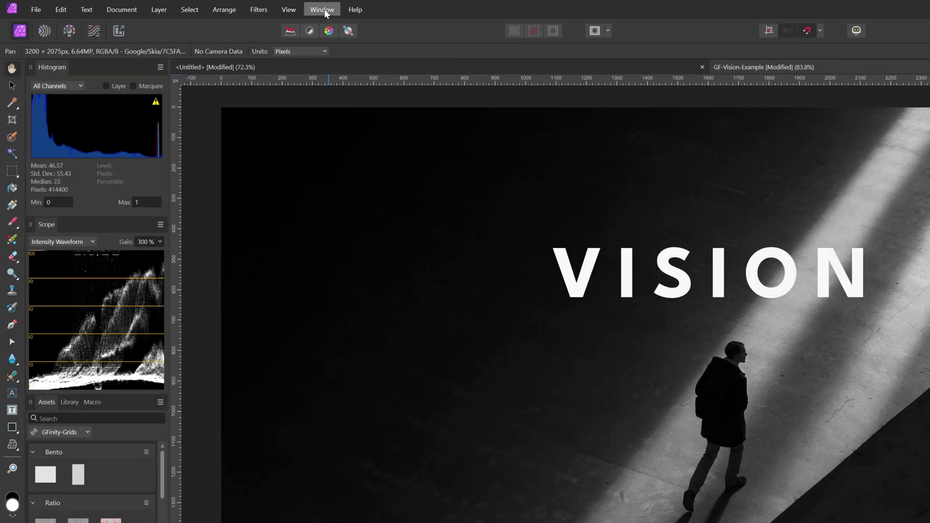
left_click(322, 10)
mouse_move(348, 51)
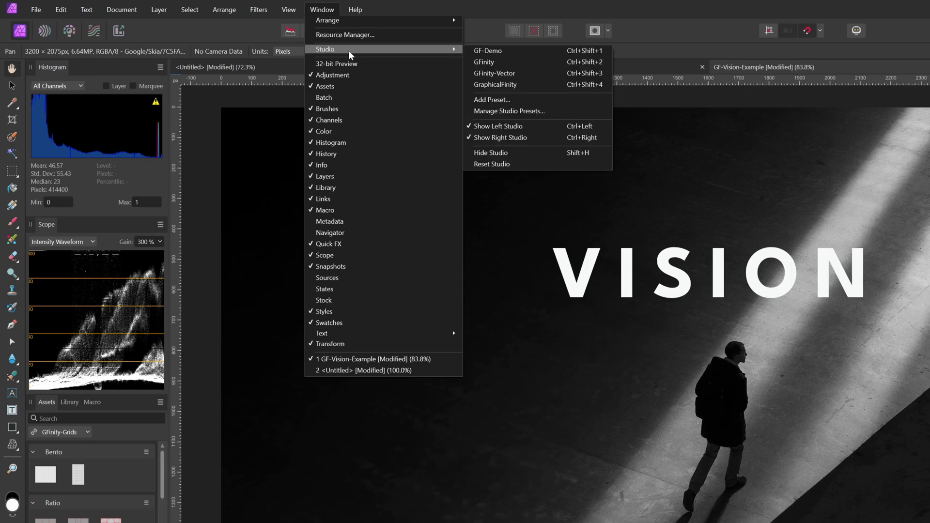
left_click(511, 98)
key("Return")
Apply the GF-Demo2 studio preset from the Studio list
left_click(319, 9)
mouse_move(382, 48)
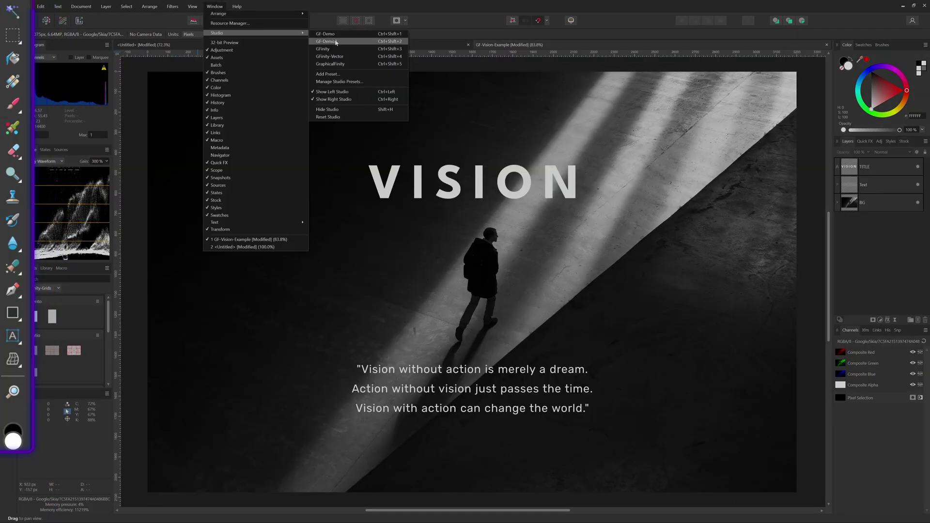
left_click(336, 41)
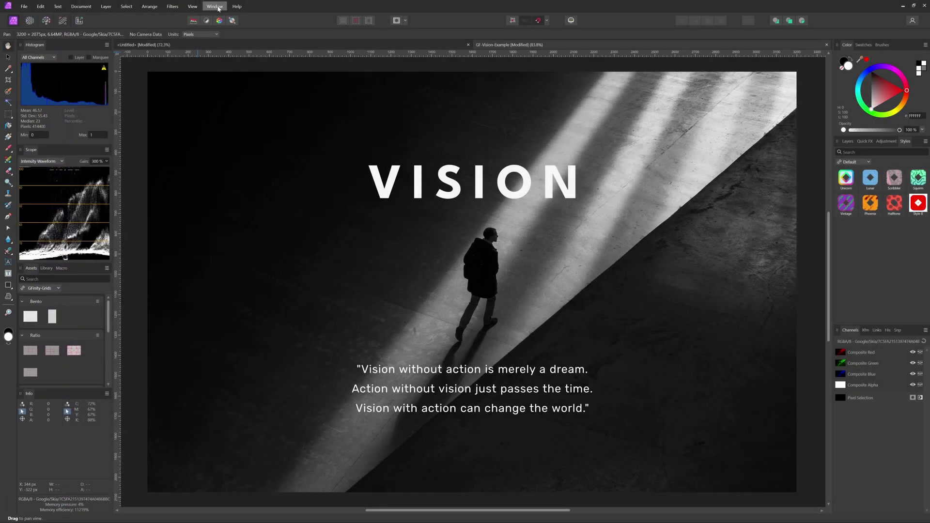
Delete the GF-Demo preset in Manage Studio Presets and close the manager
left_click(215, 6)
mouse_move(217, 33)
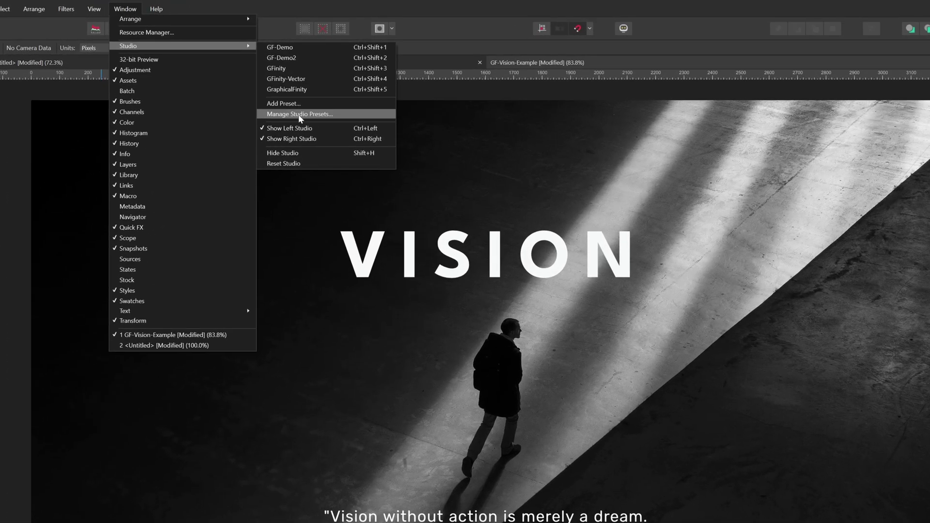
left_click(299, 114)
left_click(436, 314)
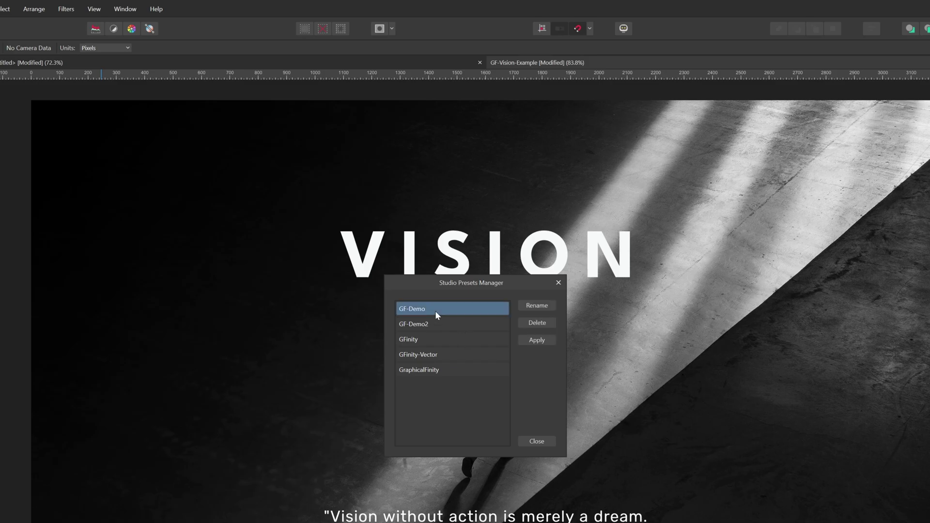
left_click(536, 322)
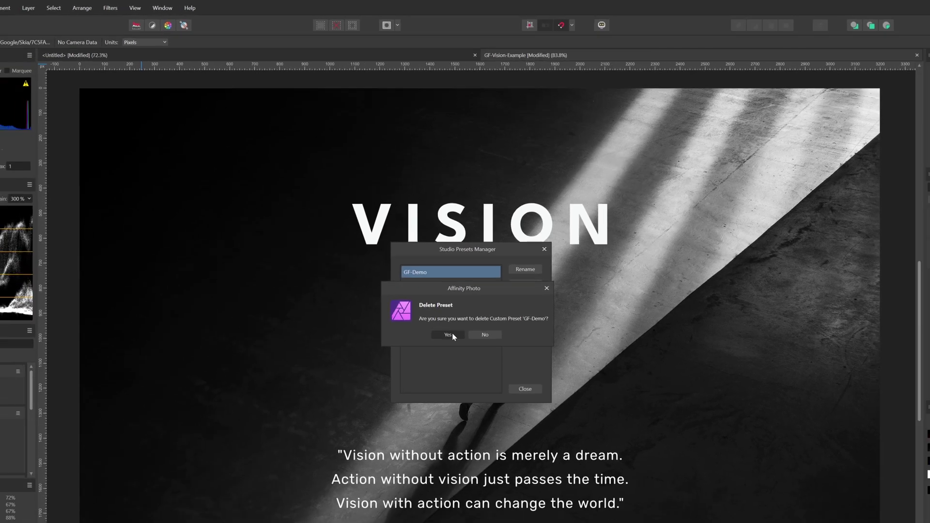
left_click(448, 335)
left_click(524, 389)
left_click(162, 8)
Apply GFinity-Vector and move the persona group within the toolbar via Customize Toolbar
mouse_move(212, 39)
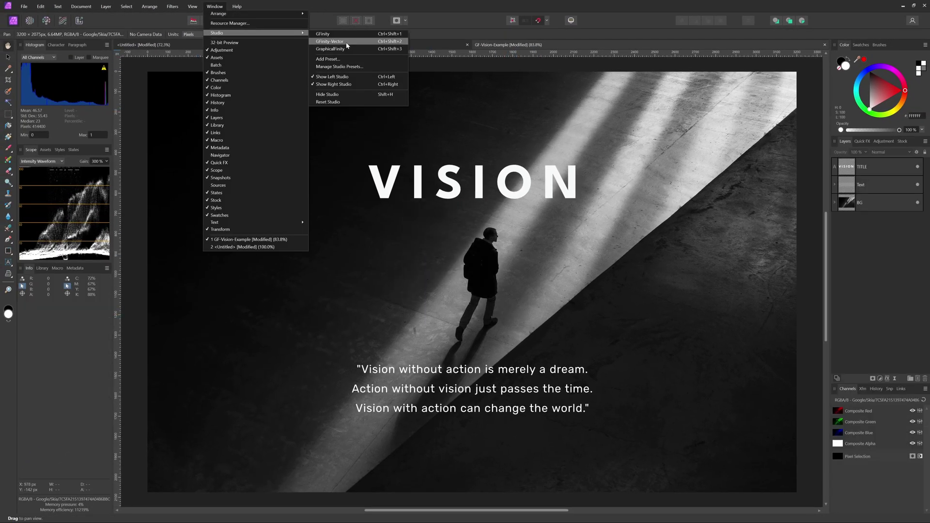
left_click(347, 42)
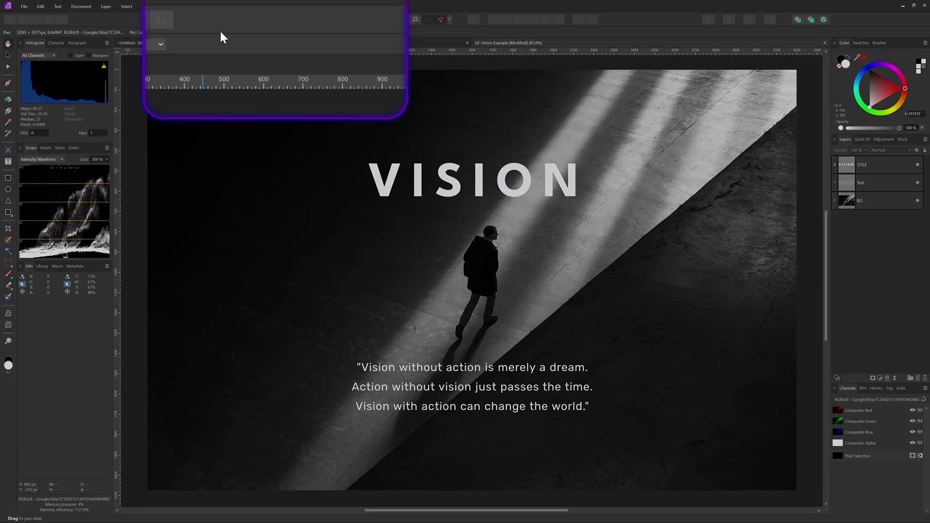
right_click(225, 22)
left_click(294, 80)
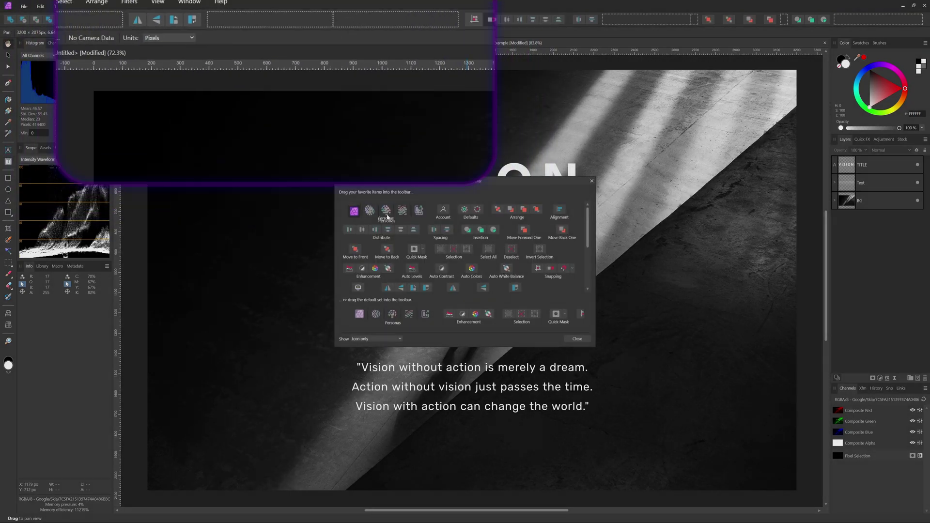
left_click_drag(35, 28, 42, 25)
left_click(591, 181)
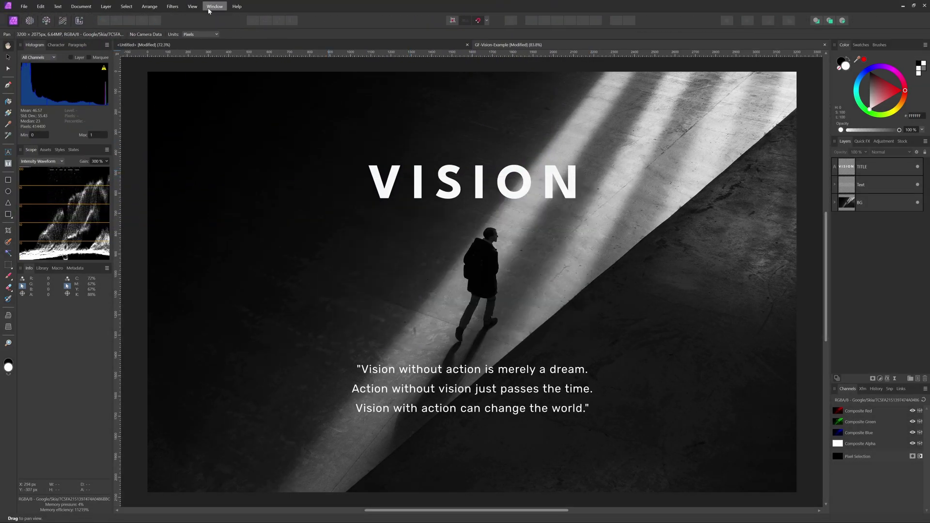
Save the current layout as the new GF-Vector2 studio preset
left_click(214, 6)
mouse_move(233, 33)
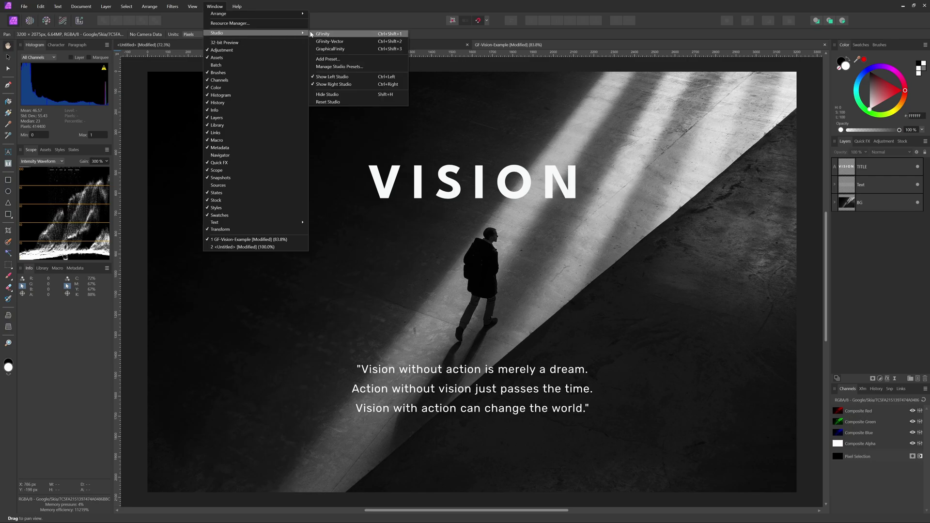
left_click(339, 60)
key("Return")
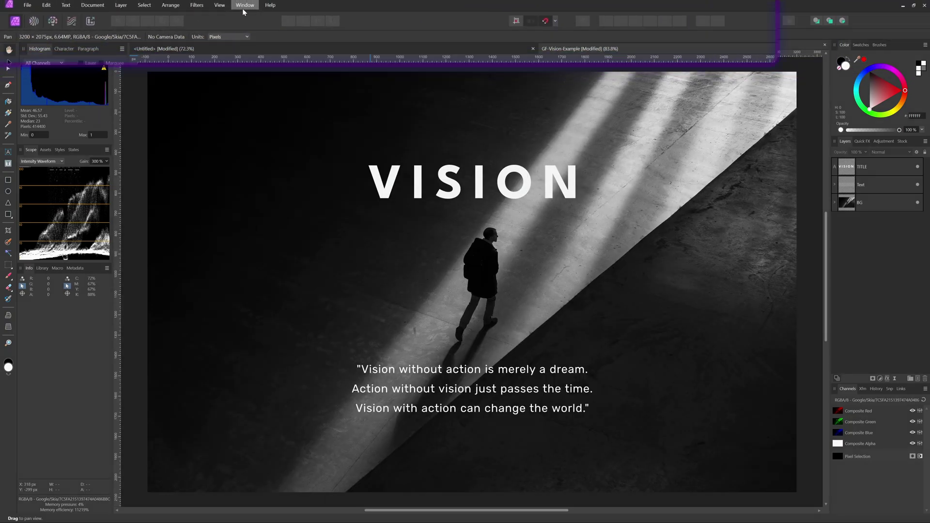
Reapply the GFinity-Vector studio preset
left_click(214, 7)
mouse_move(233, 33)
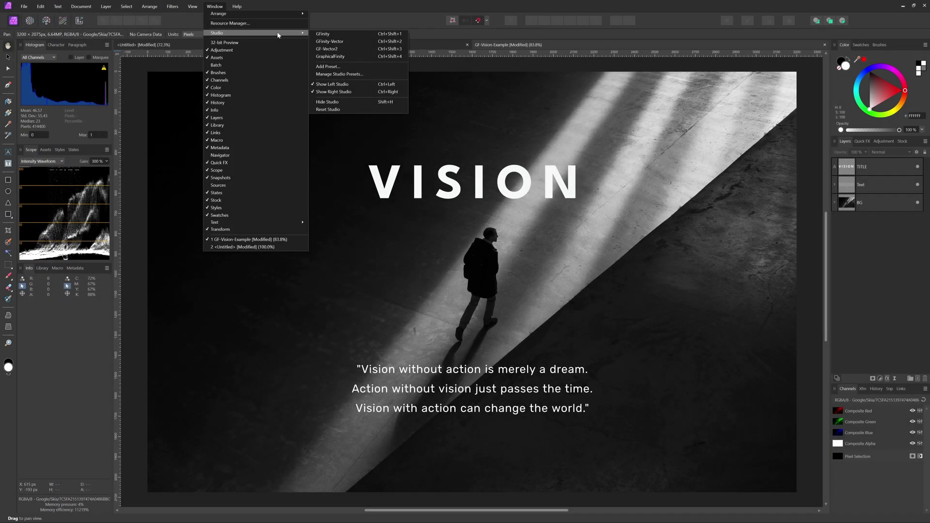
left_click(342, 41)
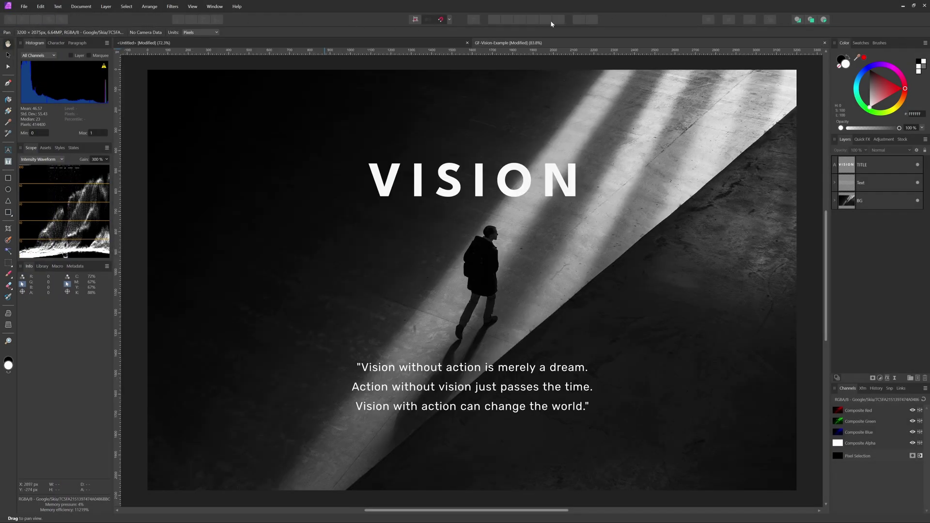
left_click(214, 6)
Apply GFinity-Vector, then open %UserProfile%\.affinity\Photo\2.0\Workspaces\Custom\Photo in File Explorer
mouse_move(232, 33)
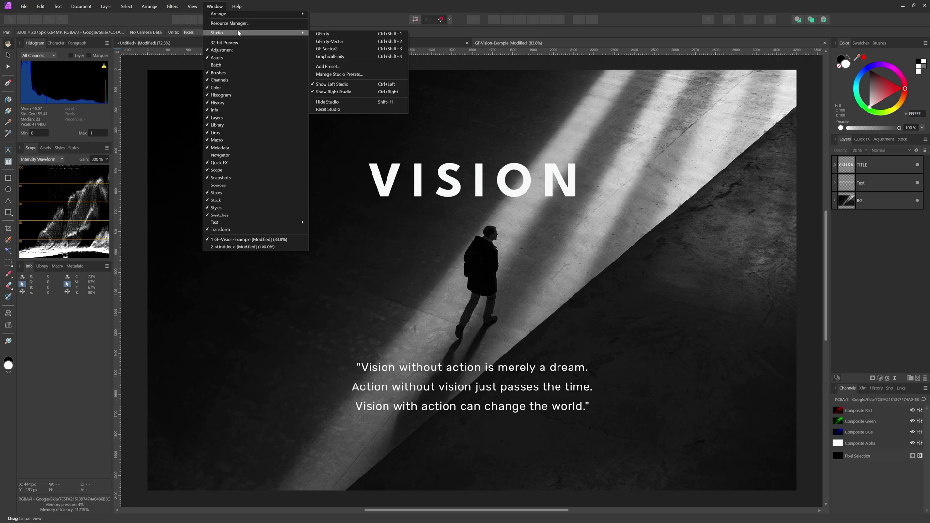
left_click(341, 42)
key("super+e")
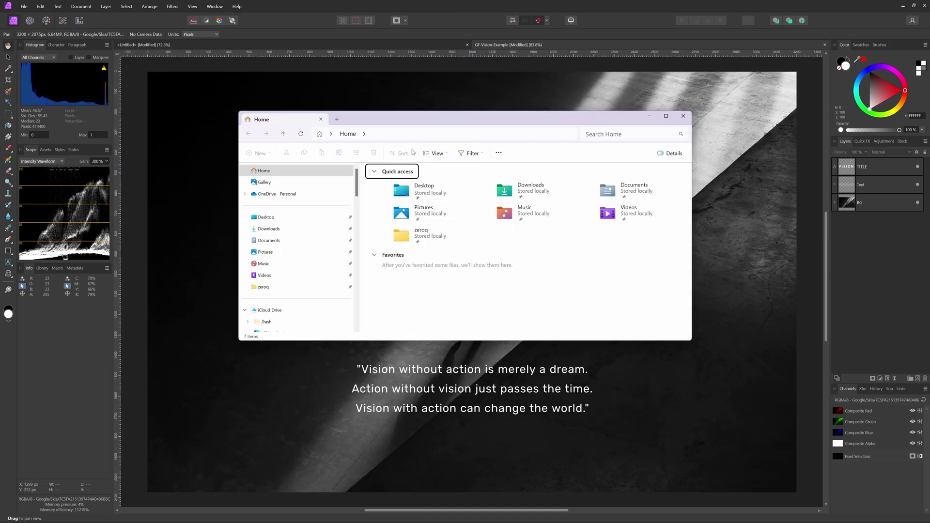
left_click(384, 134)
type("%UserProfile%\\.affinity\\Photo\\2.0\\Workspaces\\Custom\\Photo")
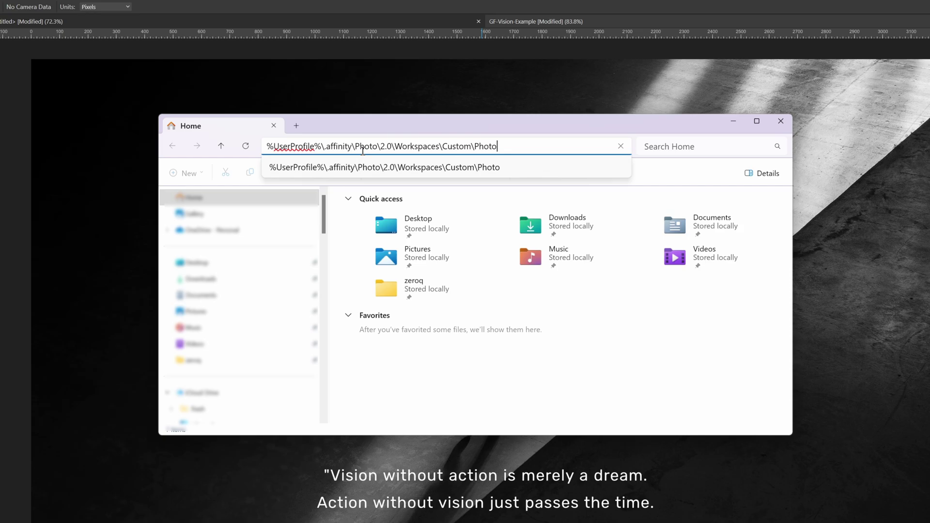
key("Return")
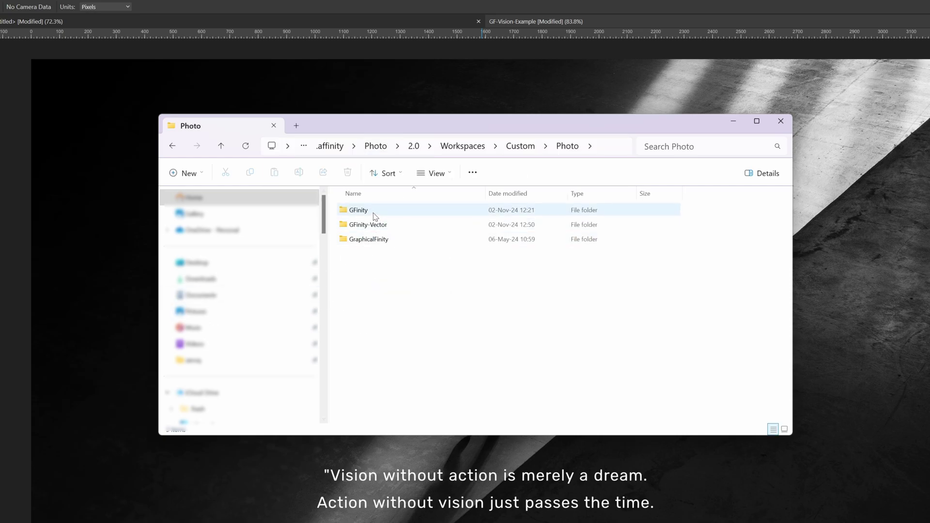
Browse the GFinity, GFinity-Vector and GraphicalFinity preset folders, then go up to Custom
double_click(358, 210)
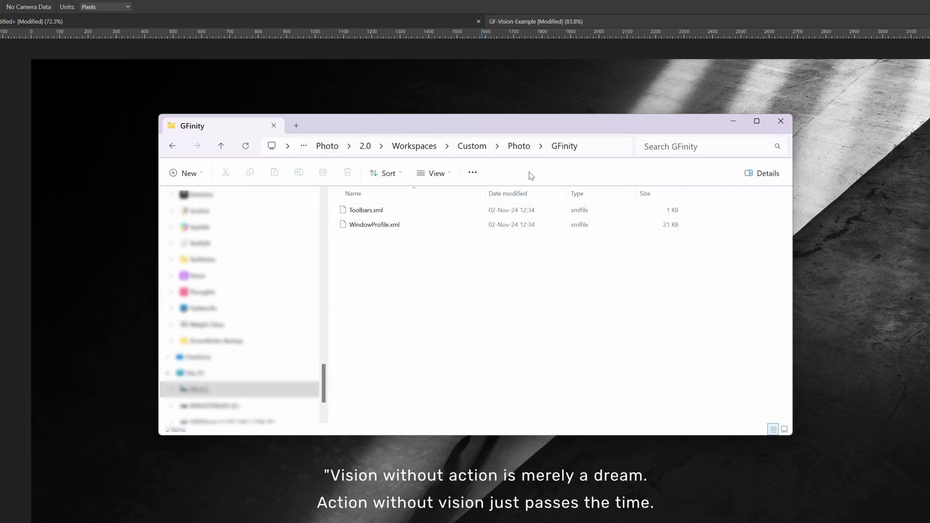
left_click(519, 146)
double_click(375, 227)
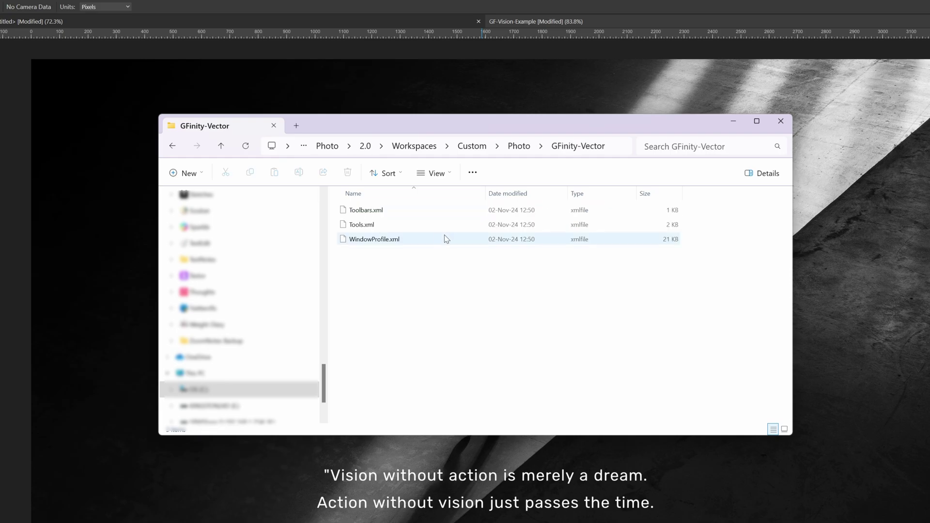
left_click(519, 147)
double_click(383, 240)
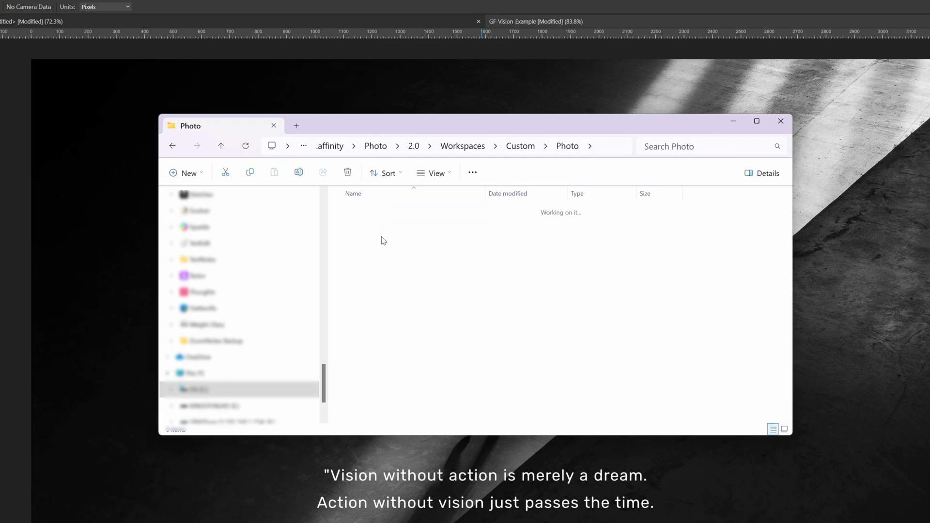
left_click(518, 145)
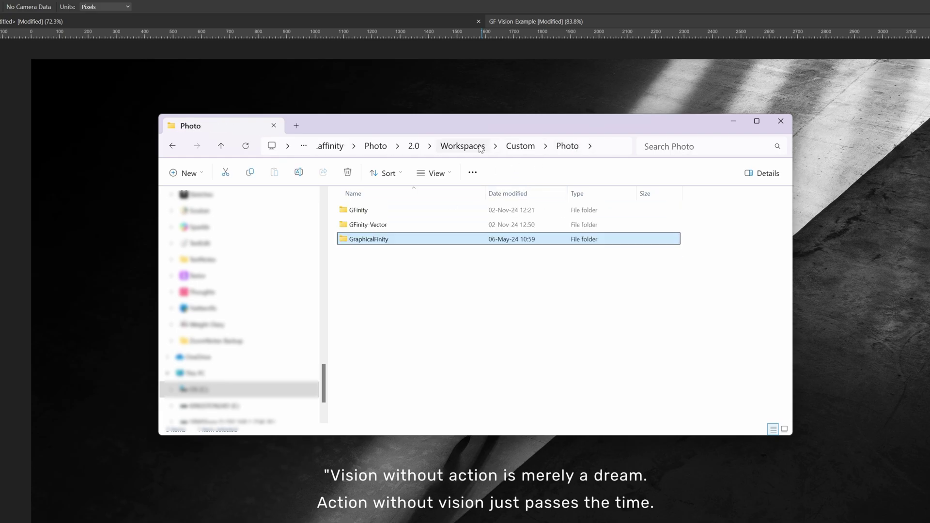
left_click(507, 148)
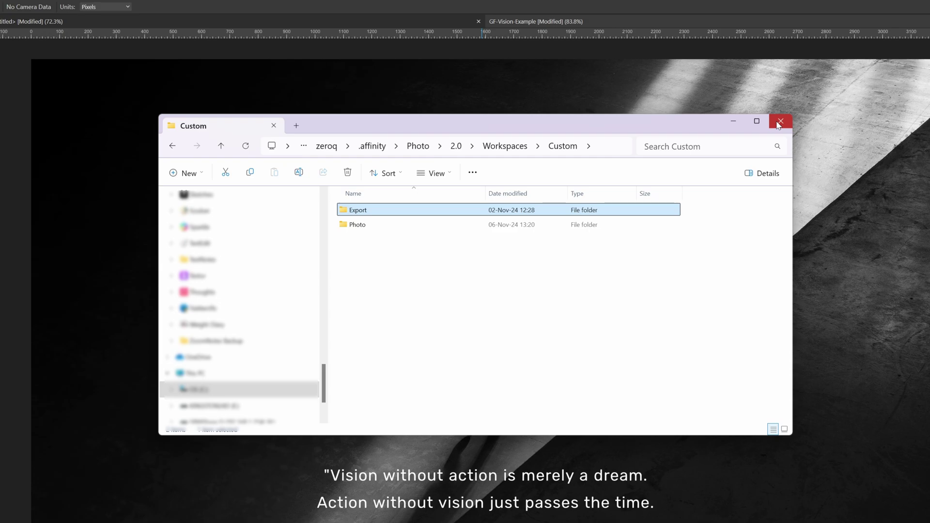
Close File Explorer, give the Export persona the GFinity-Export studio, then return to Photo
left_click(780, 122)
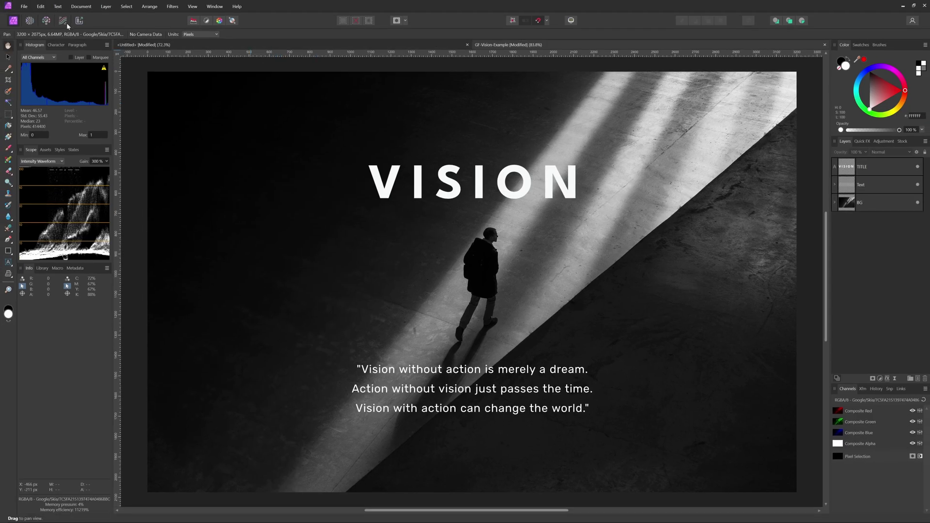
left_click(79, 21)
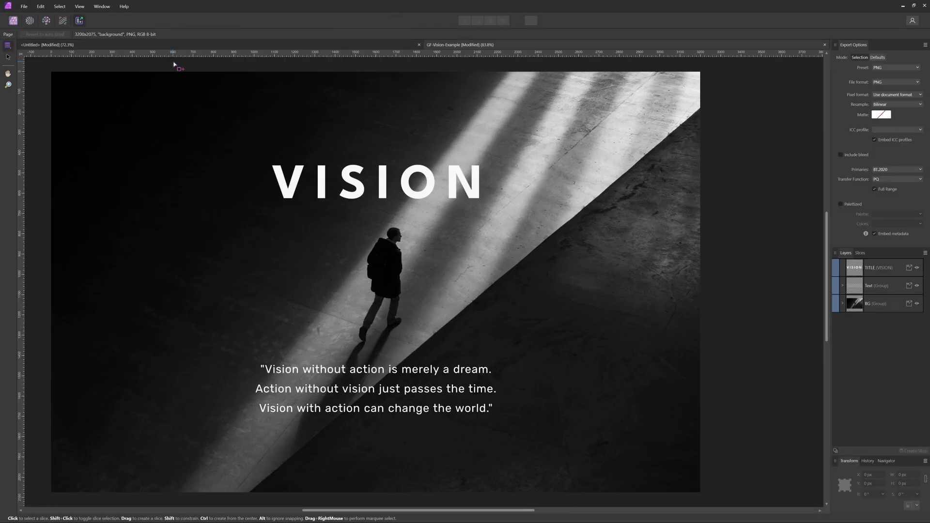
left_click(102, 6)
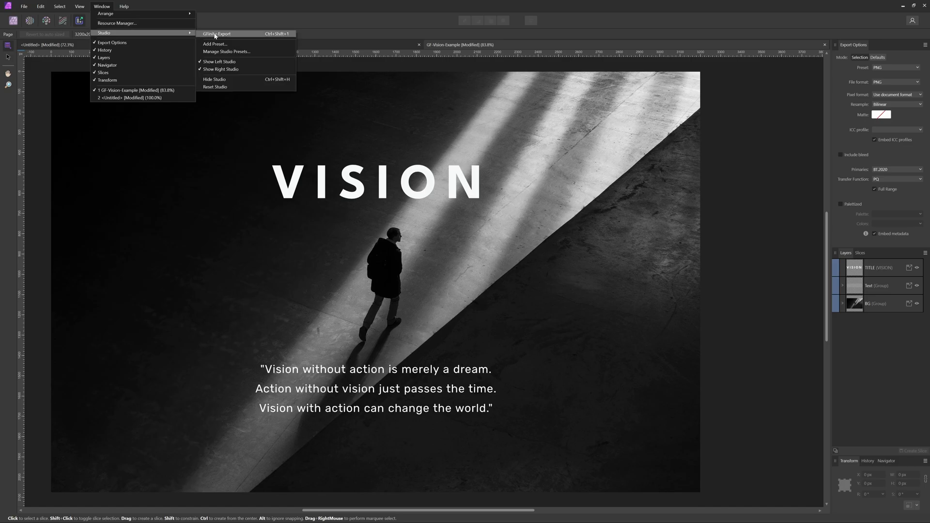
left_click(215, 34)
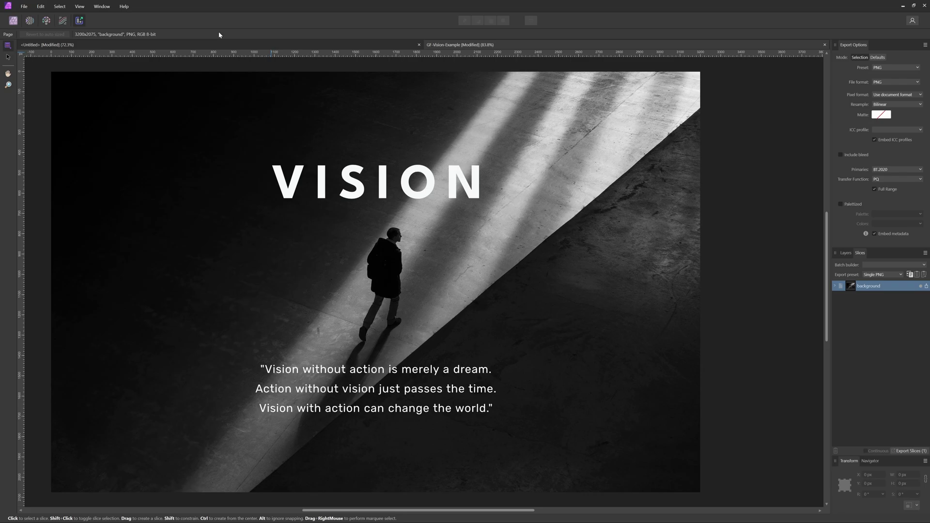
left_click(13, 20)
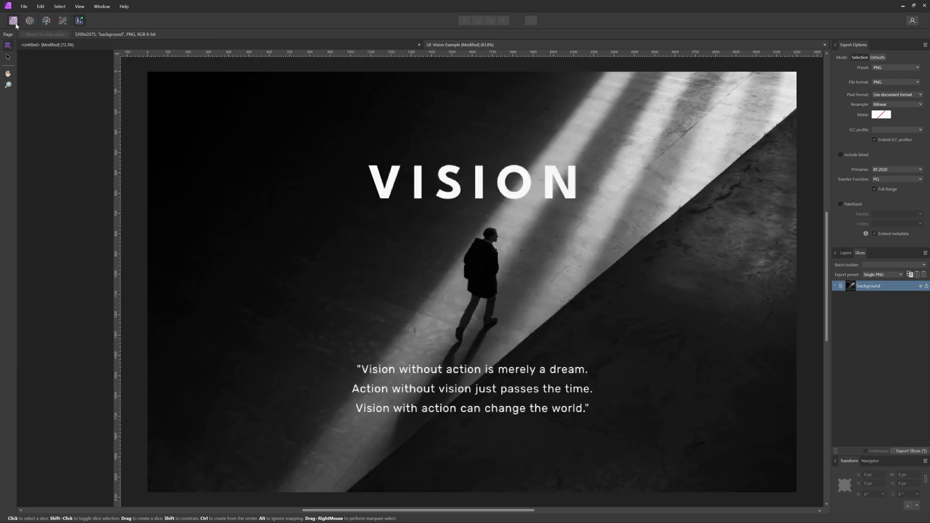
left_click(843, 207)
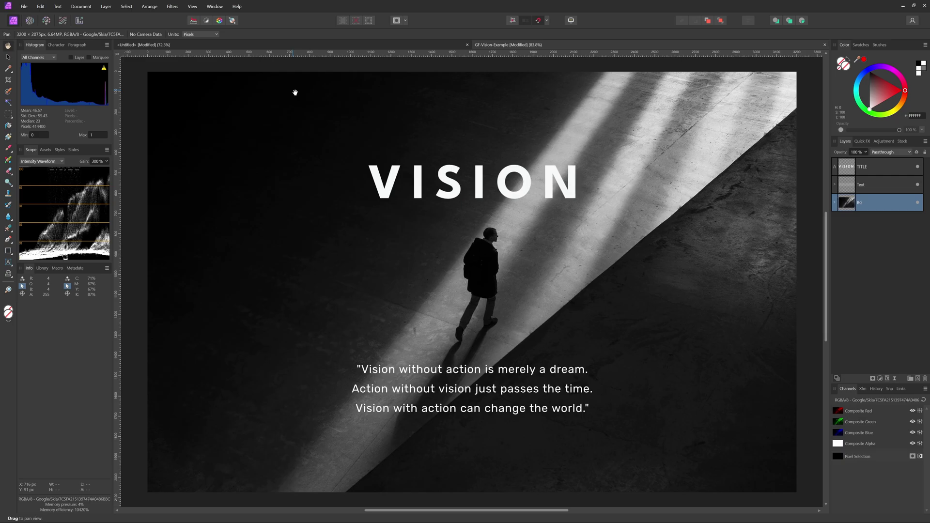
key("alt")
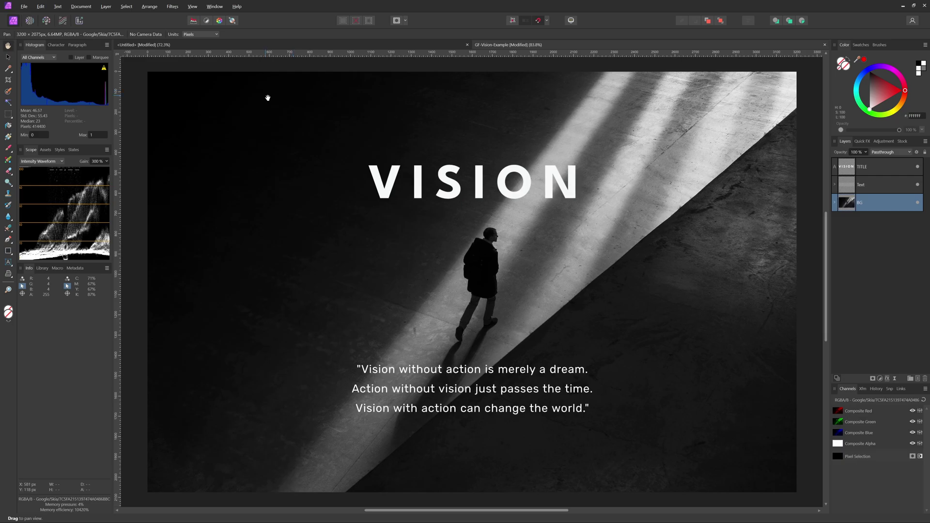